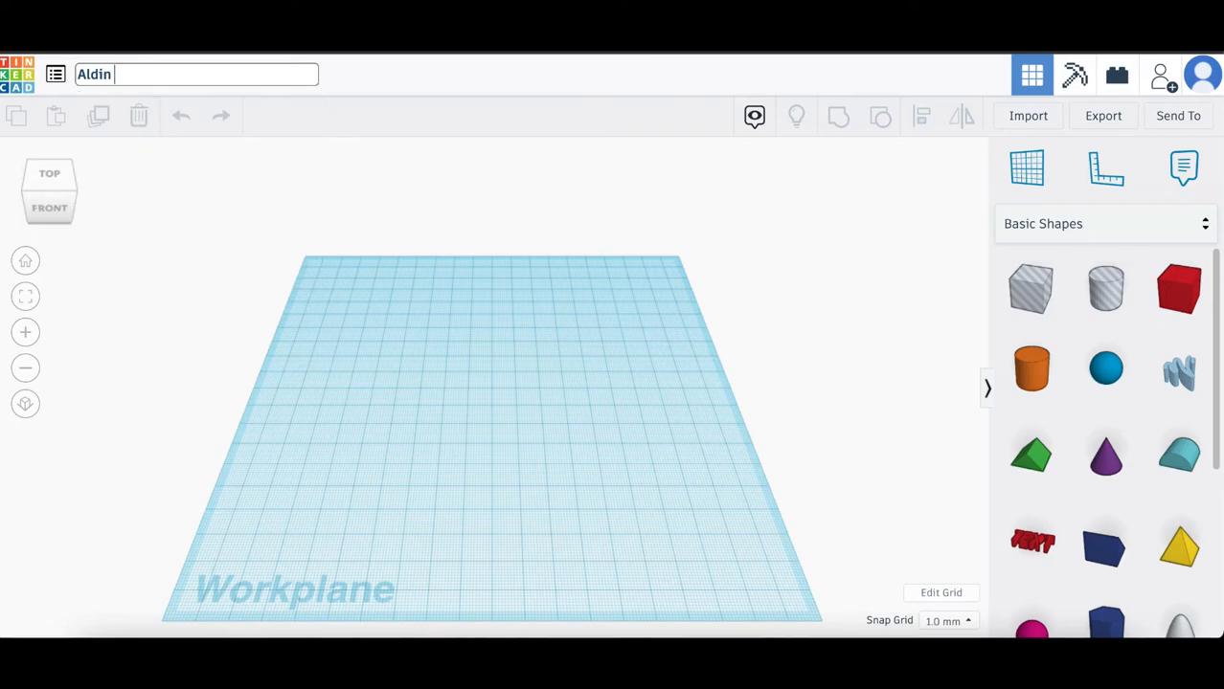
# Step: Complete the design title as the student's first name followed by "- Emoji Buttons"
pyautogui.press('BackSpace')
pyautogui.press('BackSpace')
pyautogui.press('BackSpace')
pyautogui.write('win - Emoji')
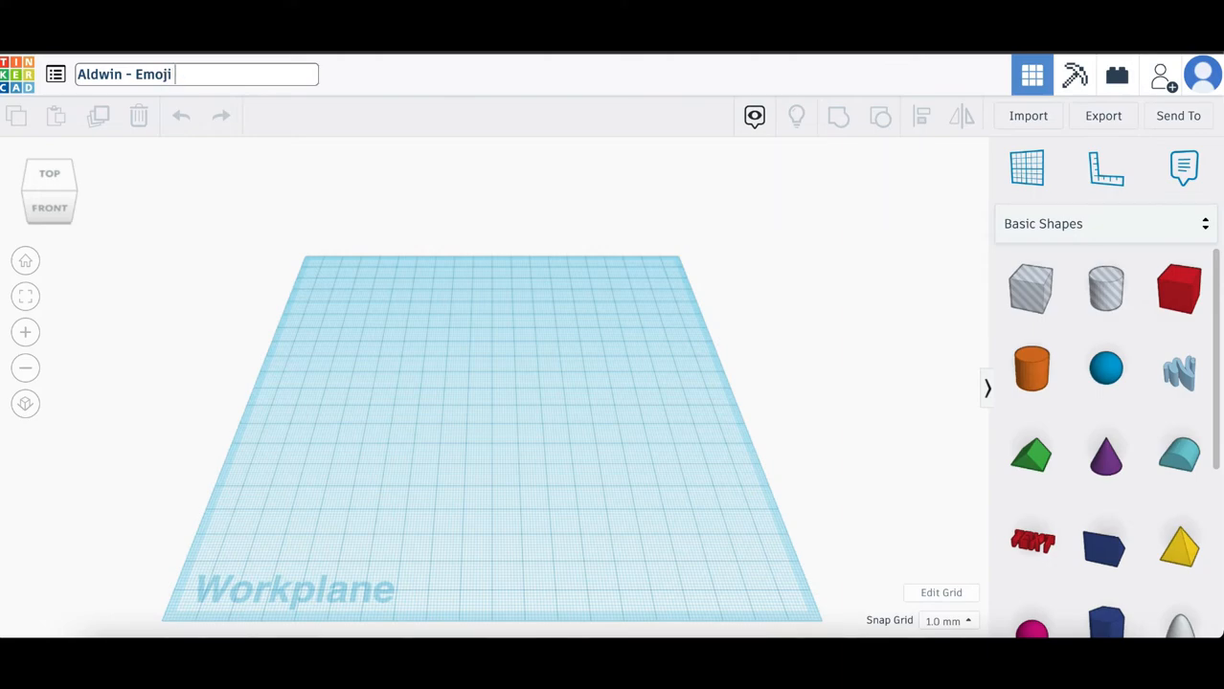
pyautogui.write(' Buttons')
pyautogui.click(480, 306)
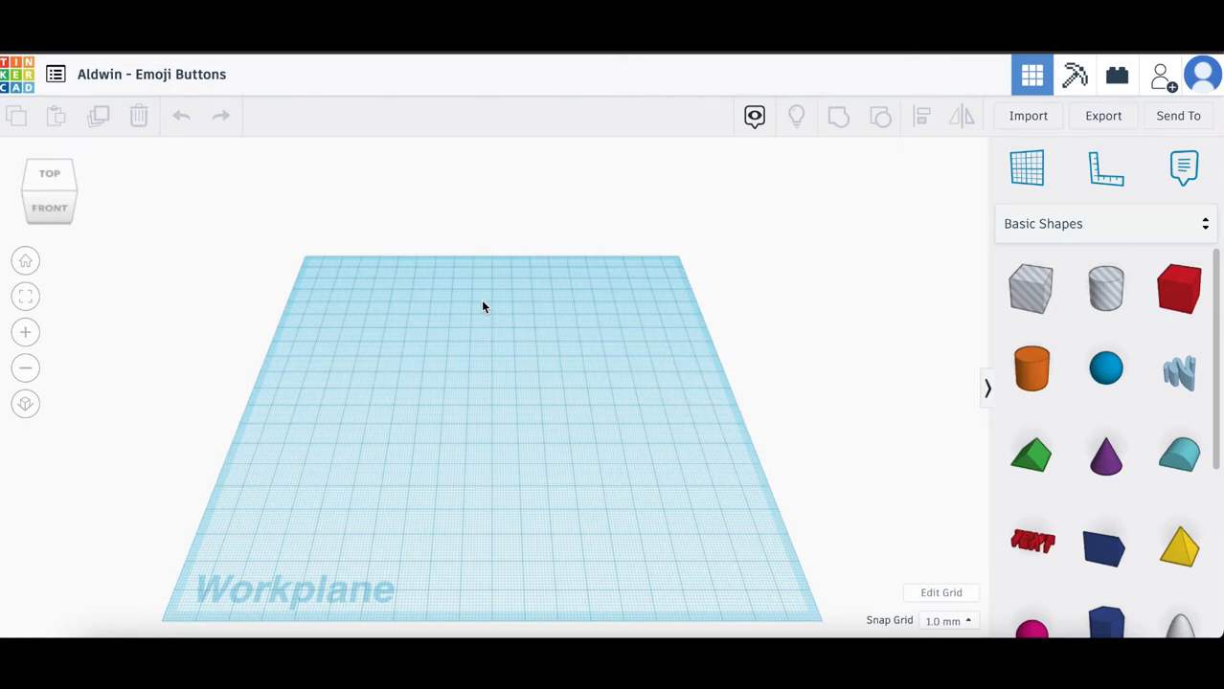
# Step: Place a solid cylinder in the middle of the workplane and enlarge its base to more than twice its default width
pyautogui.click(1034, 382)
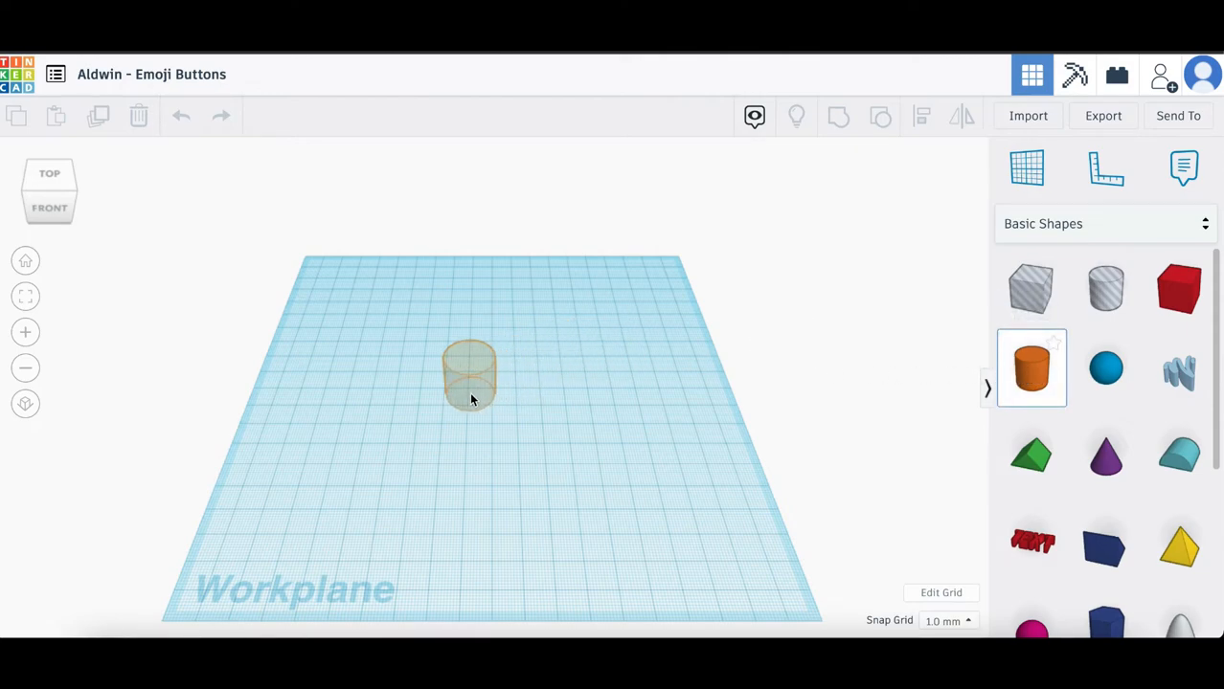
pyautogui.click(470, 400)
pyautogui.moveTo(520, 436); pyautogui.dragTo(589, 489)
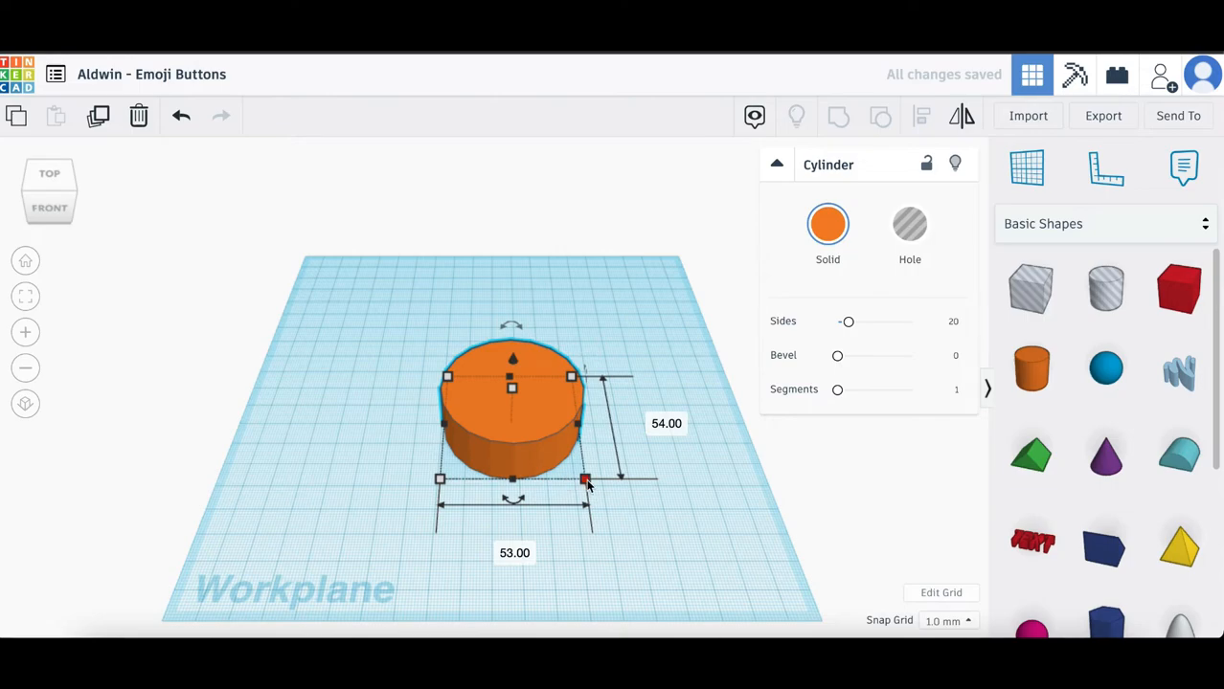
pyautogui.scroll(-3, 587, 486)
pyautogui.scroll(5, 582, 481)
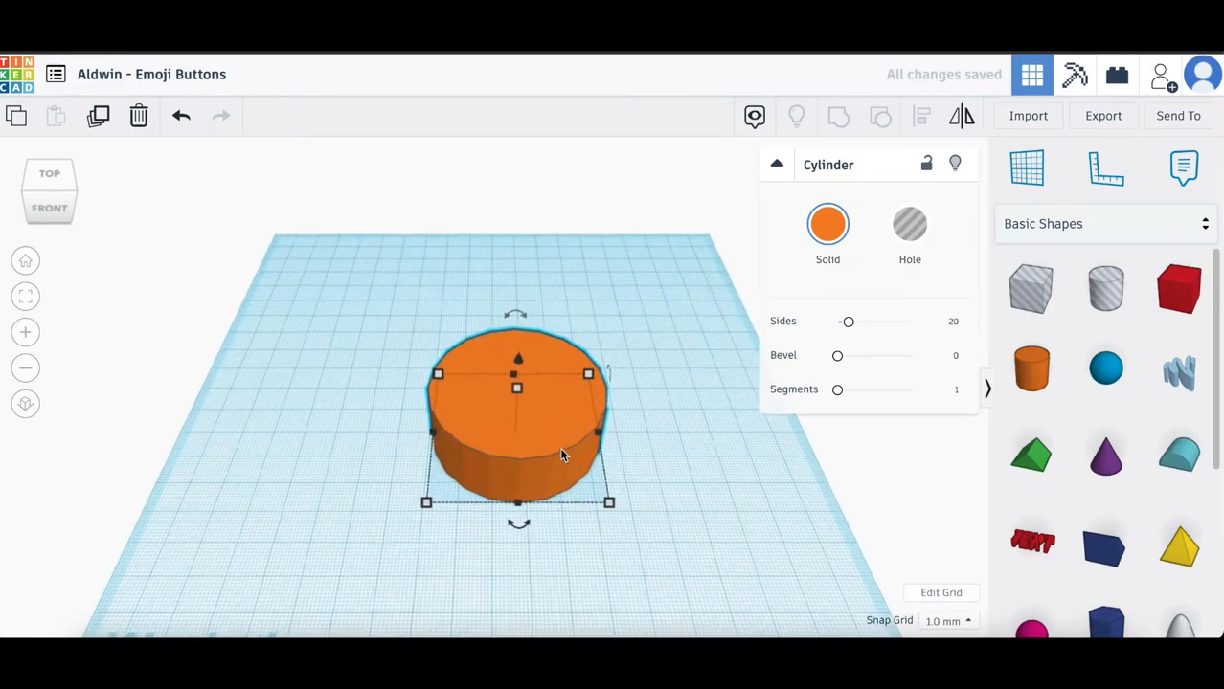
pyautogui.scroll(2, 562, 455)
pyautogui.moveTo(641, 536); pyautogui.dragTo(623, 516)
pyautogui.moveTo(522, 408); pyautogui.dragTo(521, 395, button='right')
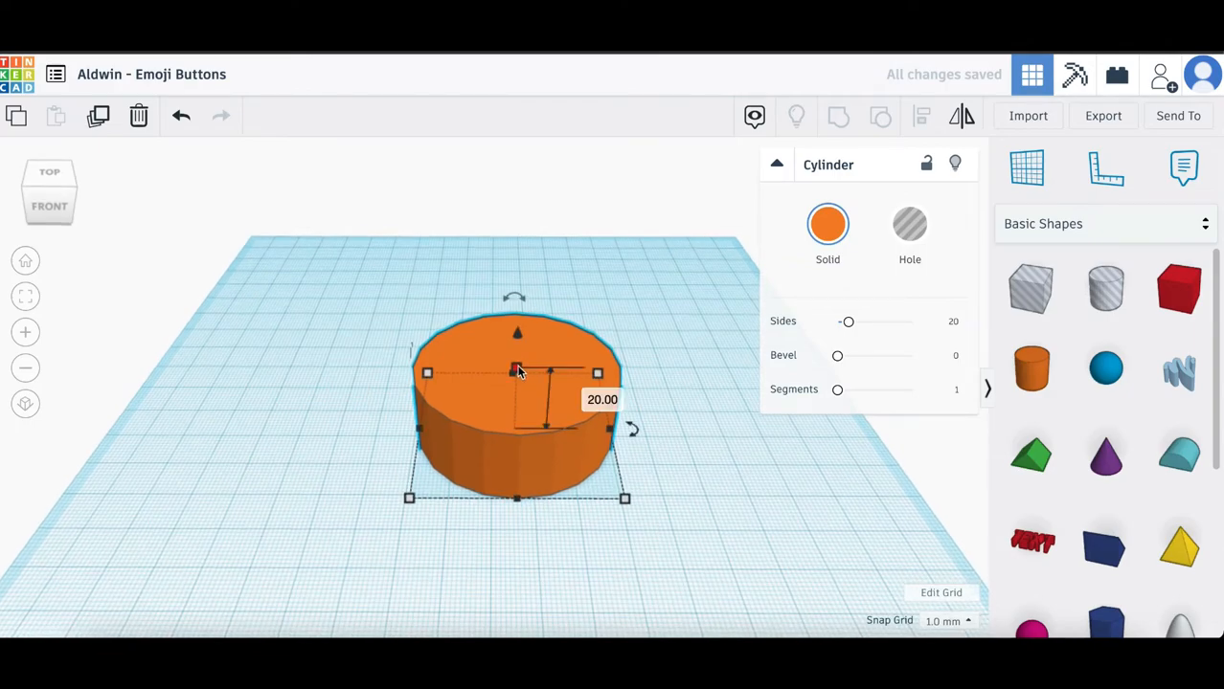
# Step: Flatten the cylinder into a thin disc and colour it yellow
pyautogui.moveTo(518, 372); pyautogui.dragTo(509, 425)
pyautogui.moveTo(673, 400); pyautogui.dragTo(677, 426, button='right')
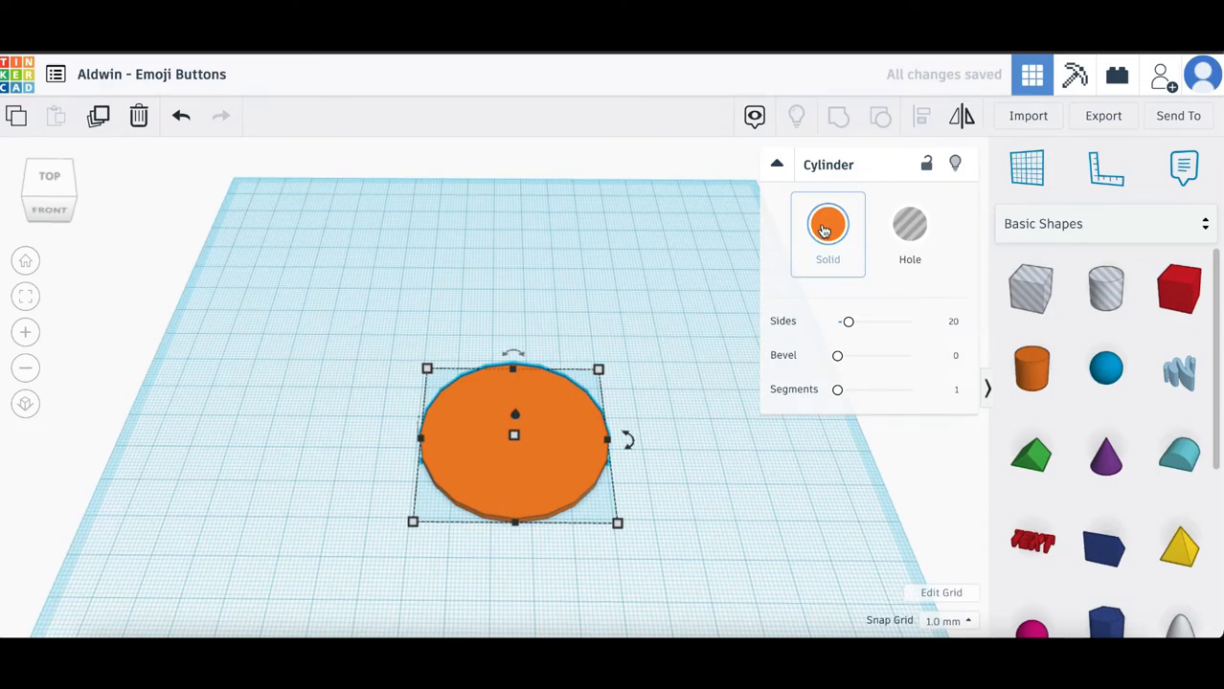
pyautogui.click(821, 232)
pyautogui.click(865, 385)
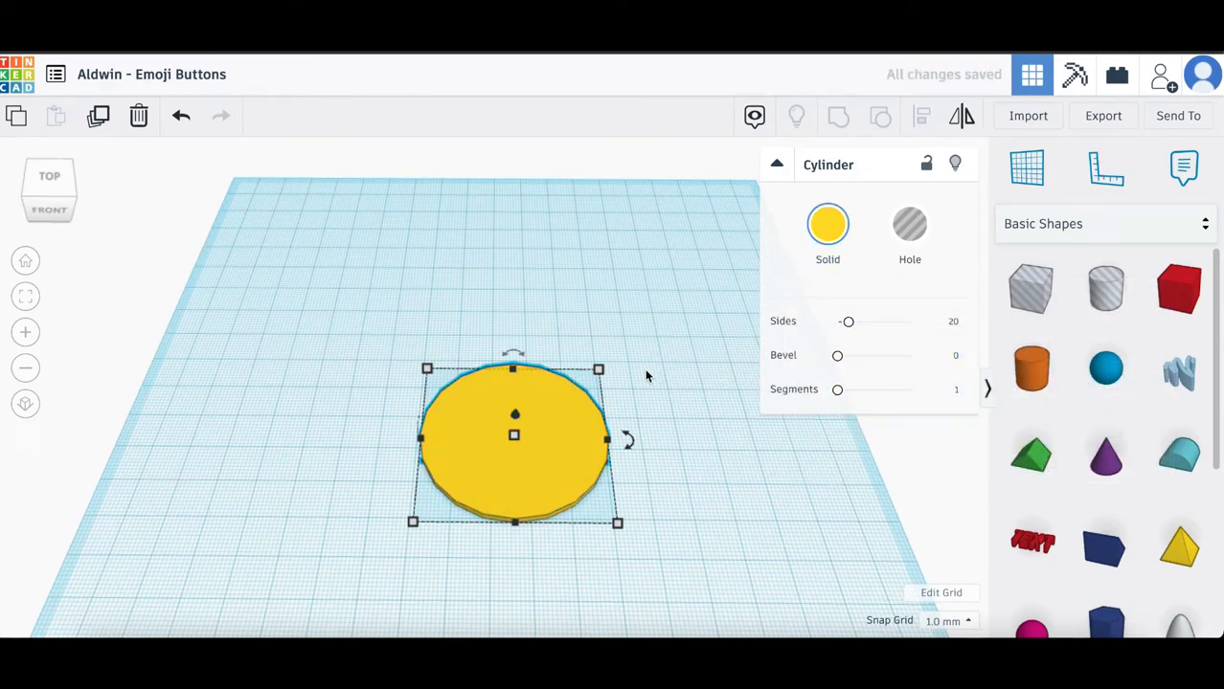
# Step: Add a sphere to the left of the yellow disc and resize it to 13 by 13 mm with a height of 6 mm
pyautogui.moveTo(1100, 381); pyautogui.dragTo(381, 463)
pyautogui.moveTo(381, 464); pyautogui.dragTo(392, 392, button='right')
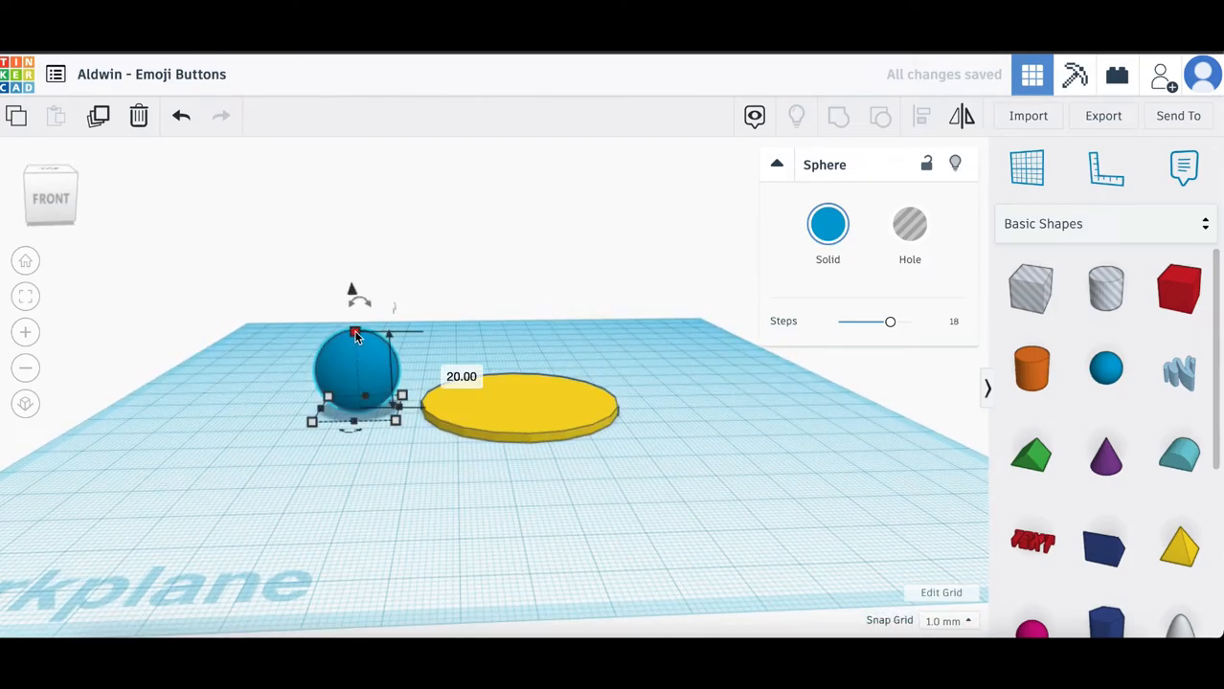
pyautogui.moveTo(354, 331); pyautogui.dragTo(356, 382)
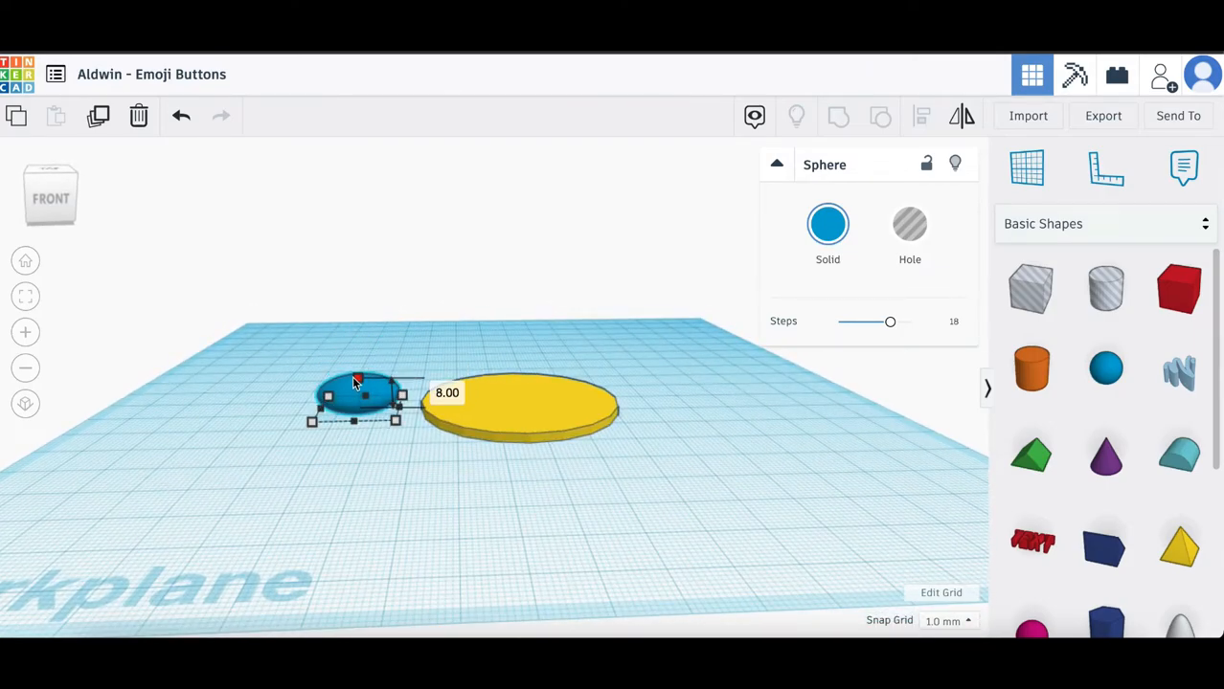
pyautogui.moveTo(487, 363); pyautogui.dragTo(500, 435, button='right')
pyautogui.moveTo(410, 479); pyautogui.dragTo(382, 460)
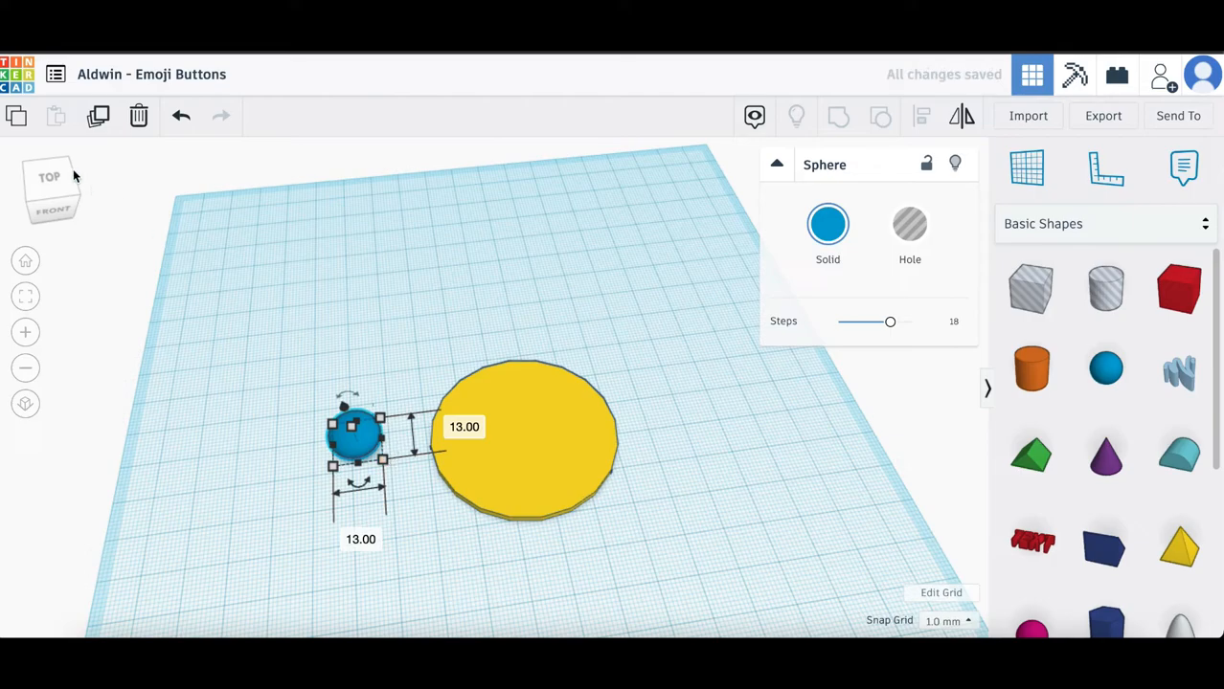
pyautogui.click(56, 208)
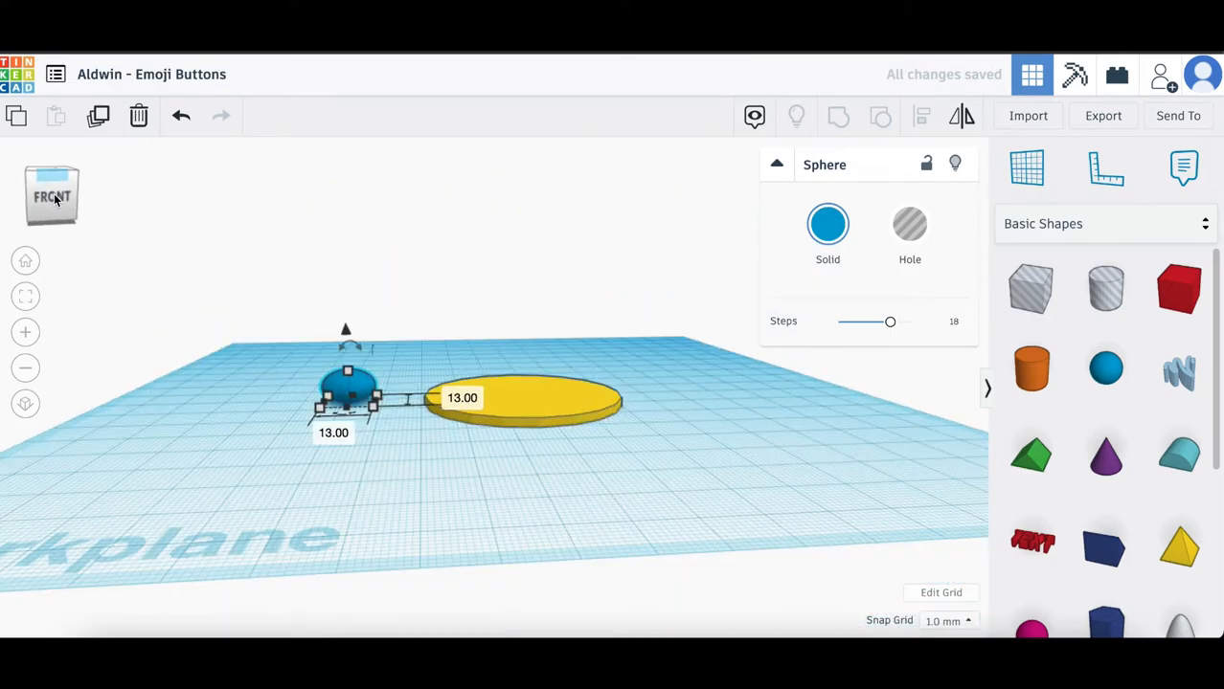
pyautogui.moveTo(348, 372); pyautogui.dragTo(350, 386)
# Step: Colour the flattened sphere black and place it on the disc as a 10 by 10 mm left eye
pyautogui.click(824, 235)
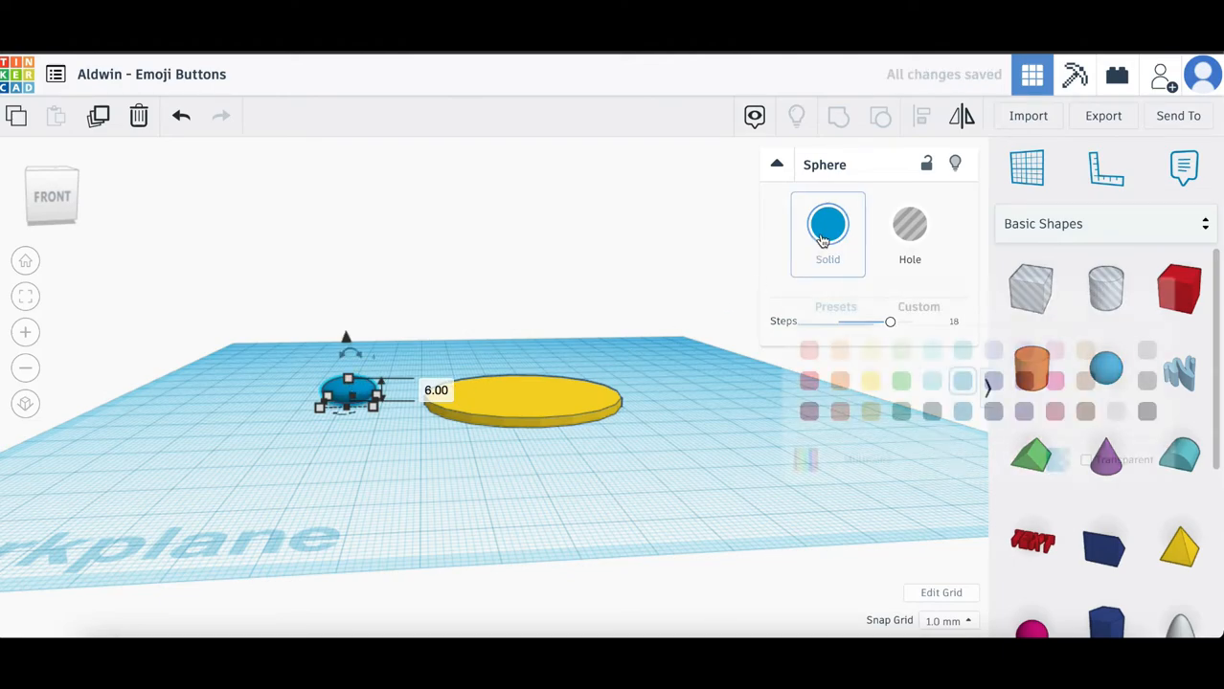
pyautogui.click(1147, 410)
pyautogui.moveTo(414, 327); pyautogui.dragTo(413, 405, button='right')
pyautogui.moveTo(362, 443); pyautogui.dragTo(500, 431)
pyautogui.moveTo(515, 425)
pyautogui.mouseDown(button='right')
pyautogui.moveTo(512, 400)
pyautogui.moveTo(511, 434)
pyautogui.mouseUp(button='right')
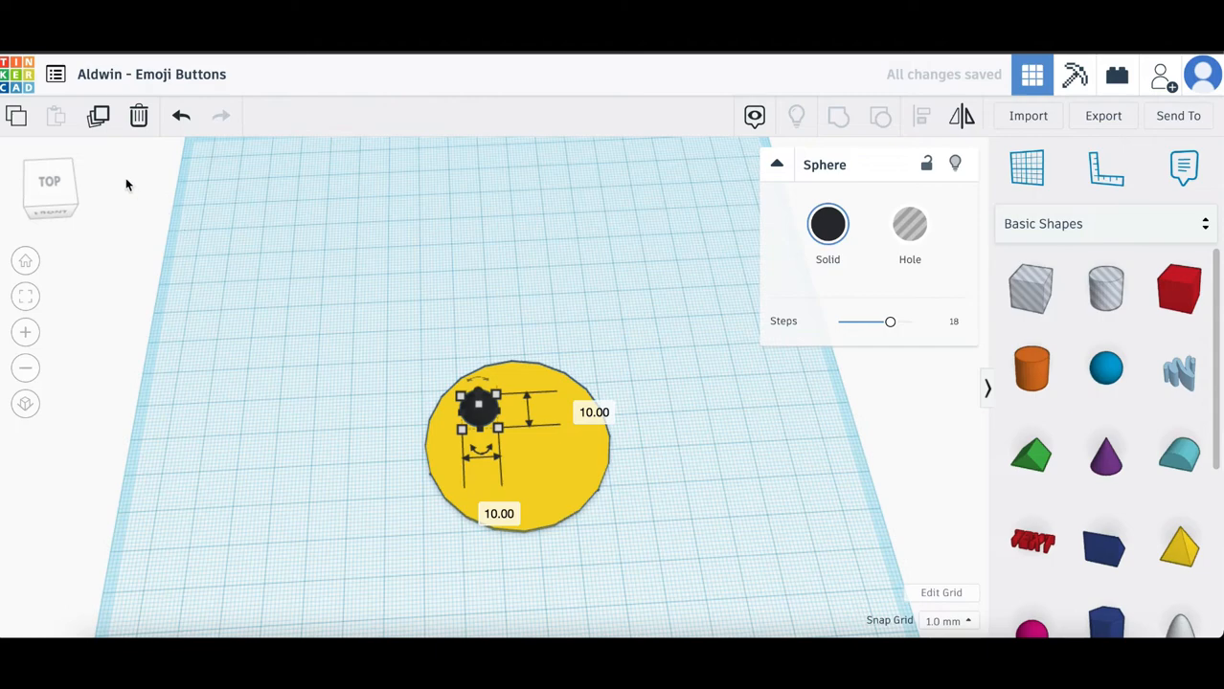
# Step: Duplicate the black eye and move the copy 19 mm to the right to form the second eye
pyautogui.click(98, 116)
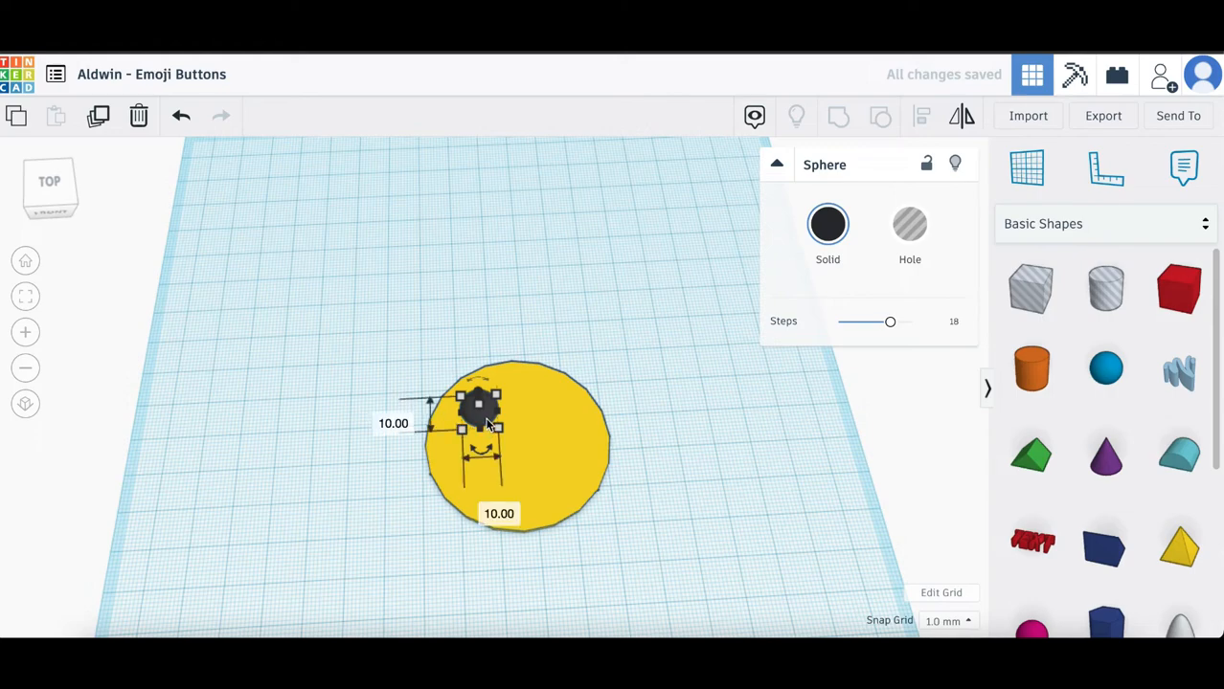
pyautogui.moveTo(489, 418); pyautogui.dragTo(557, 418)
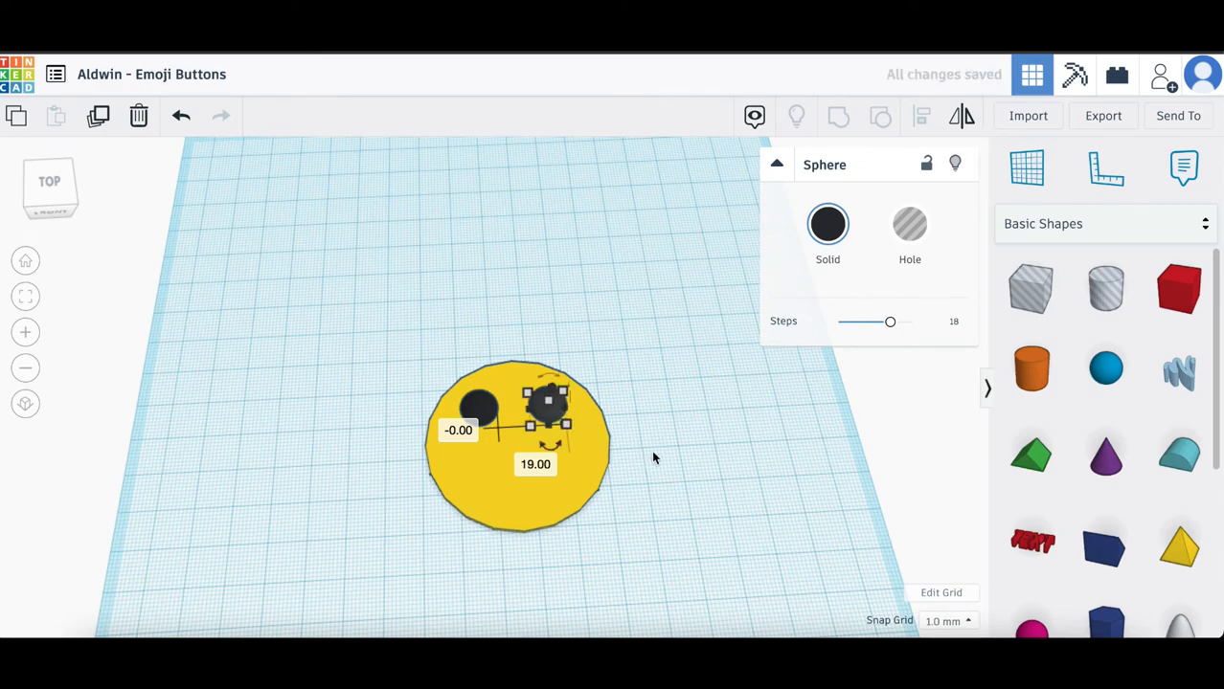
pyautogui.click(684, 460)
pyautogui.moveTo(715, 476); pyautogui.dragTo(700, 471, button='right')
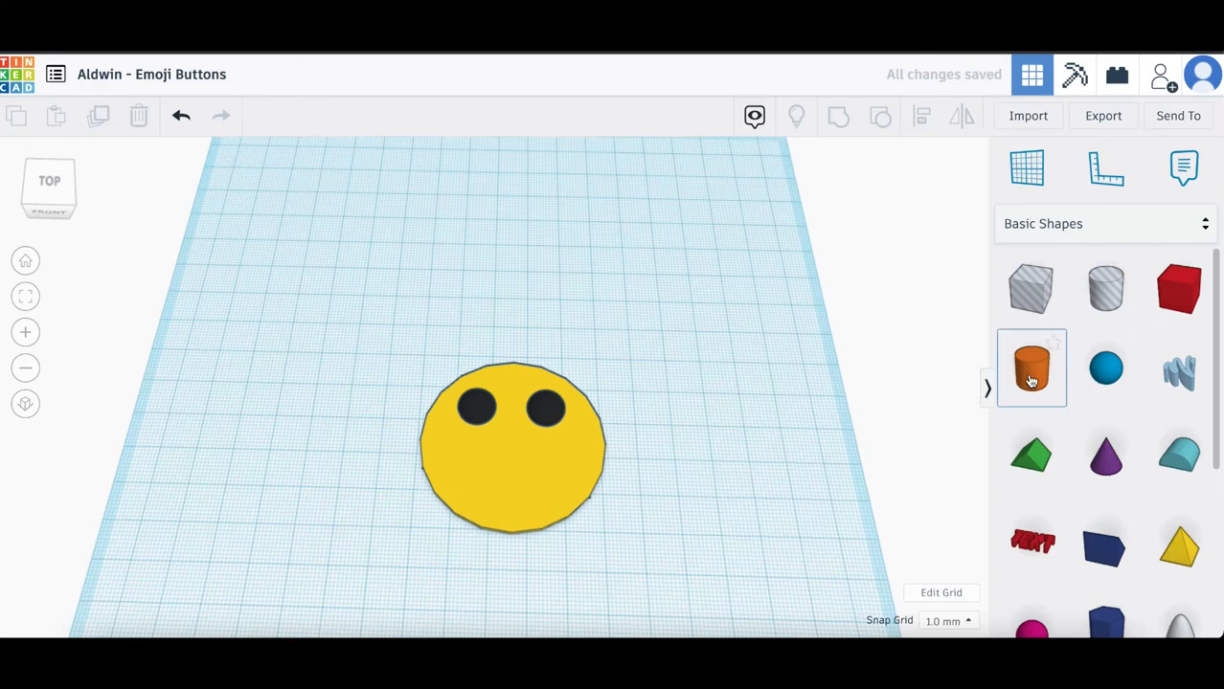
# Step: Add a second cylinder to the left of the face, widen its base slightly and flatten it into a low disc
pyautogui.moveTo(1031, 369); pyautogui.dragTo(308, 436)
pyautogui.moveTo(307, 436); pyautogui.dragTo(358, 465, button='right')
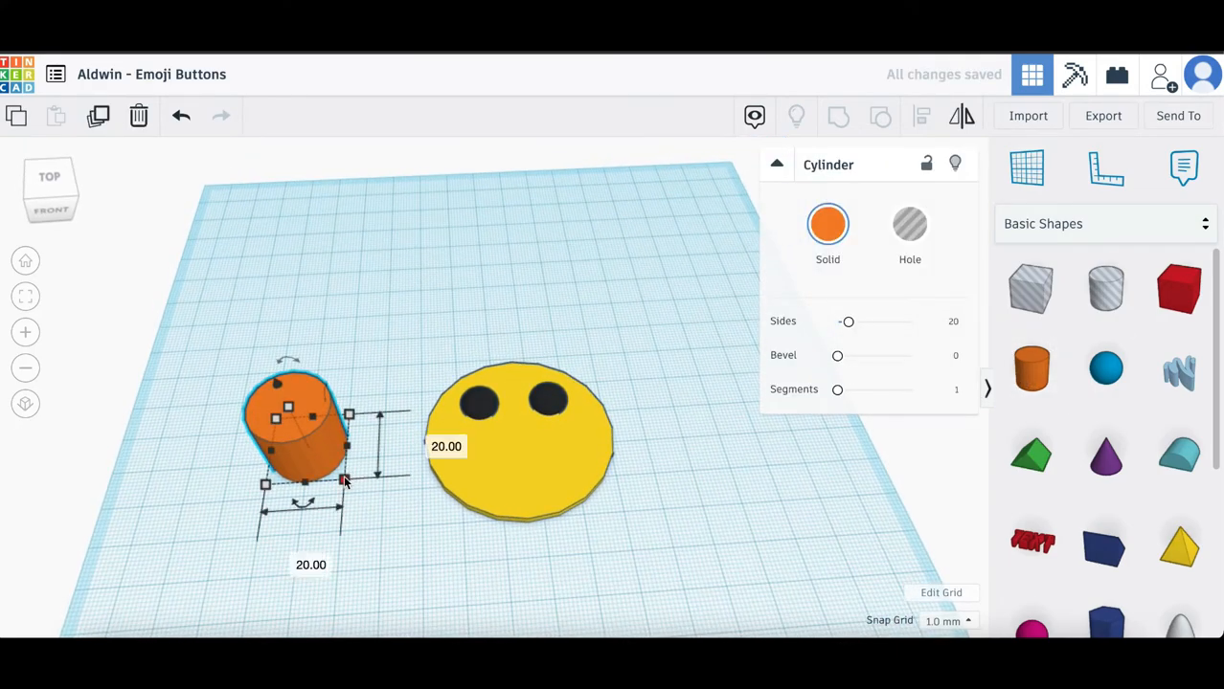
pyautogui.moveTo(344, 479); pyautogui.dragTo(368, 492)
pyautogui.moveTo(301, 415); pyautogui.dragTo(312, 456)
pyautogui.moveTo(312, 456); pyautogui.dragTo(394, 397, button='right')
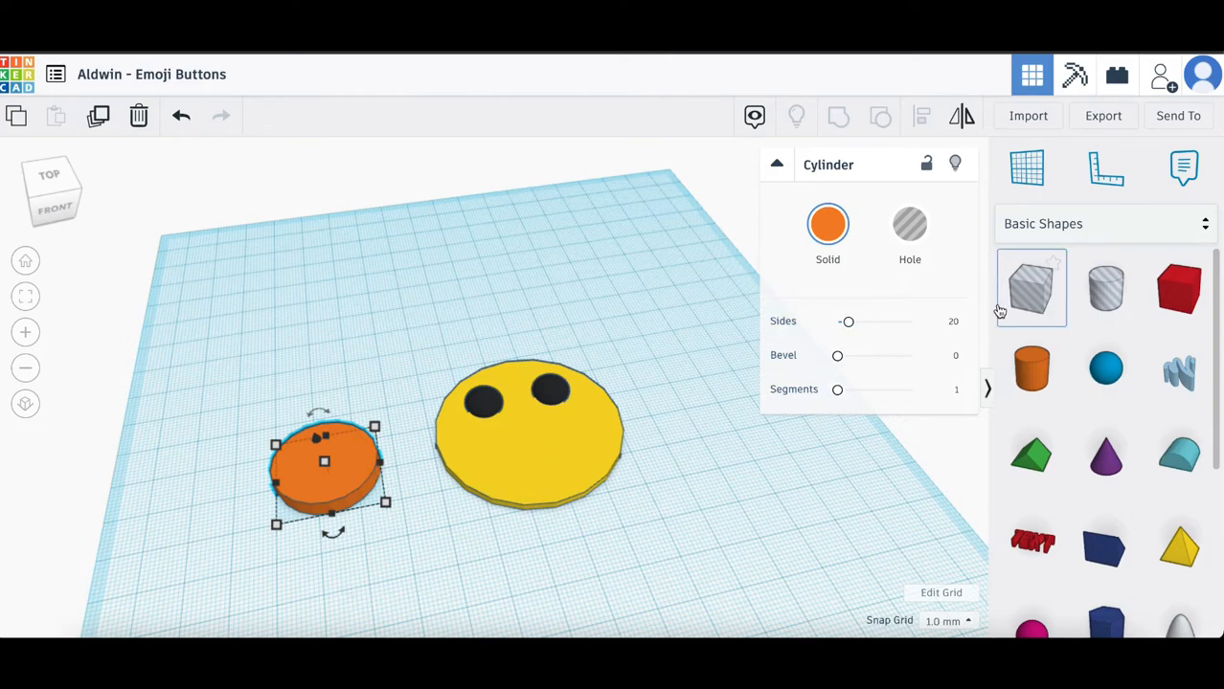
# Step: Place a box hole over the orange disc and widen it until it covers all but the disc's front part
pyautogui.click(1032, 289)
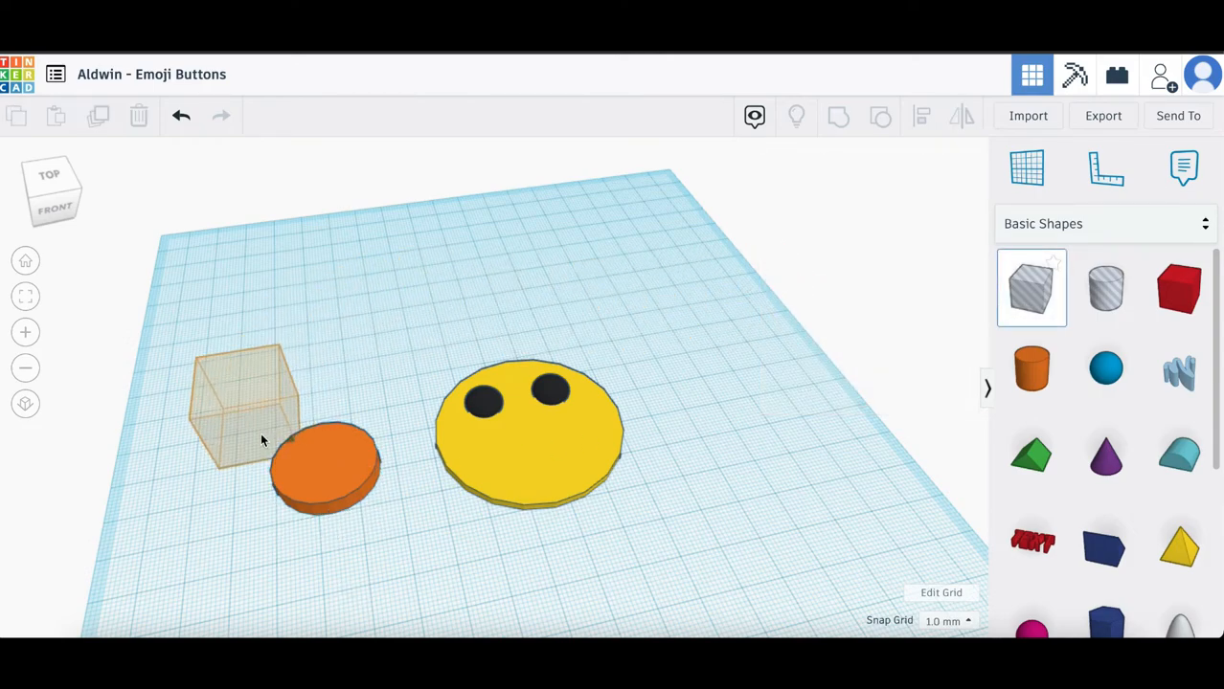
pyautogui.click(281, 464)
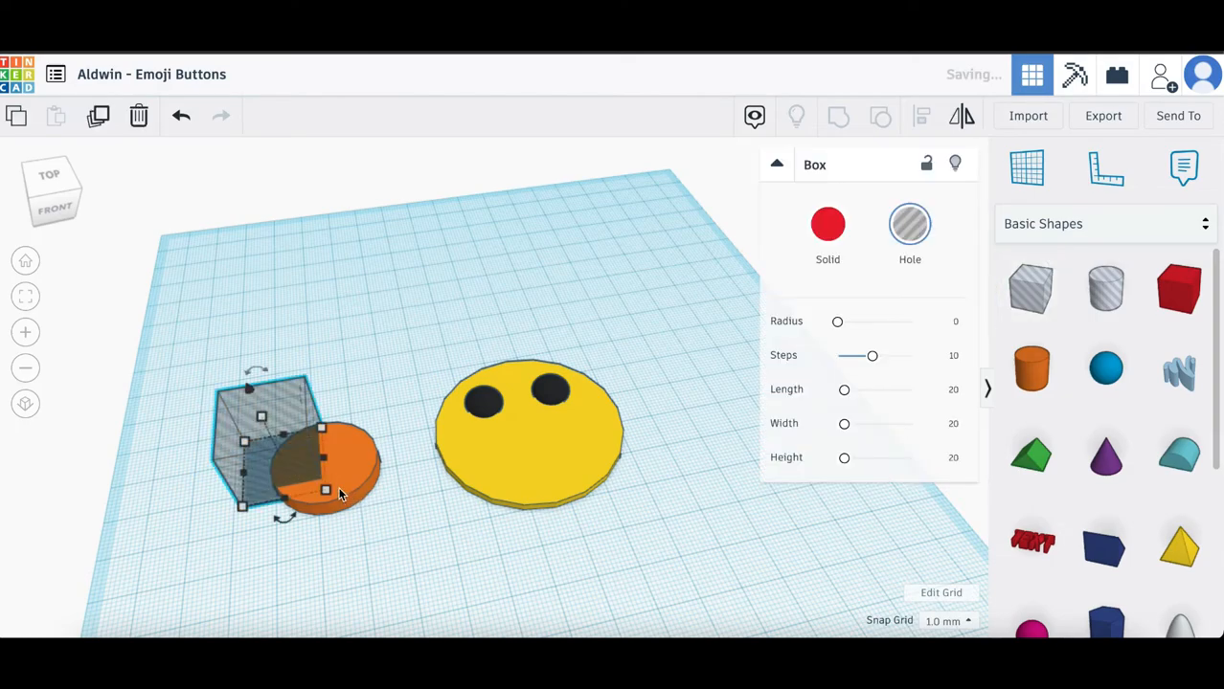
pyautogui.moveTo(325, 491); pyautogui.dragTo(403, 476)
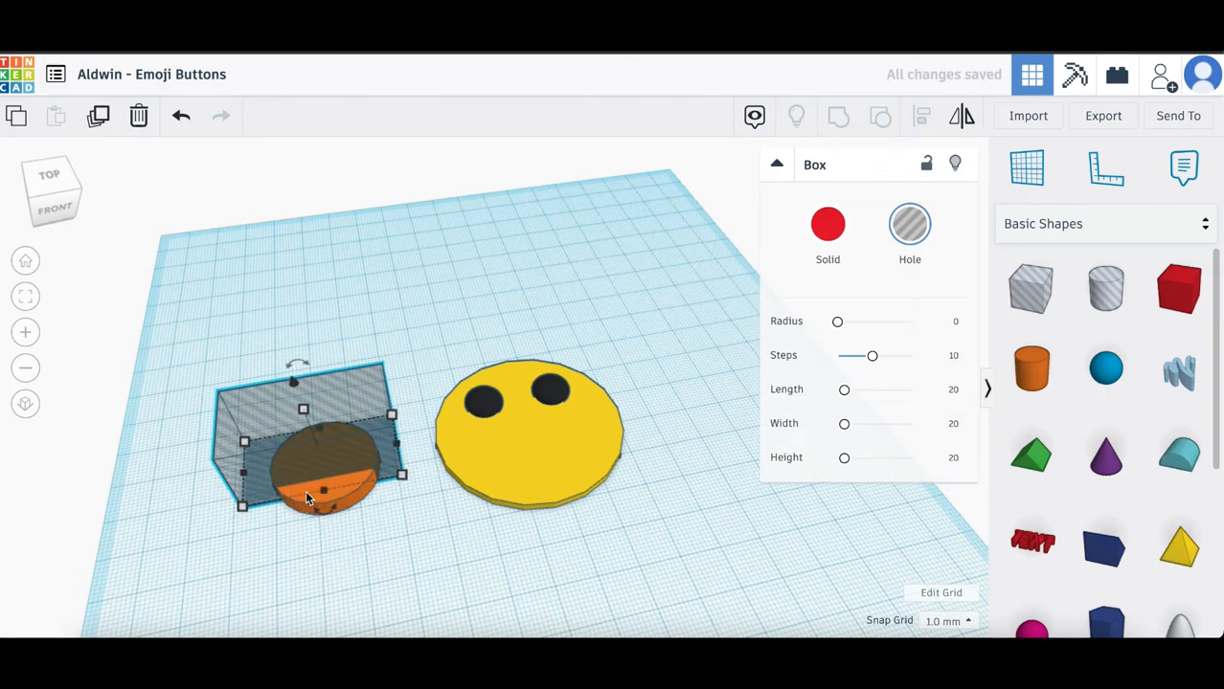
pyautogui.click(186, 410)
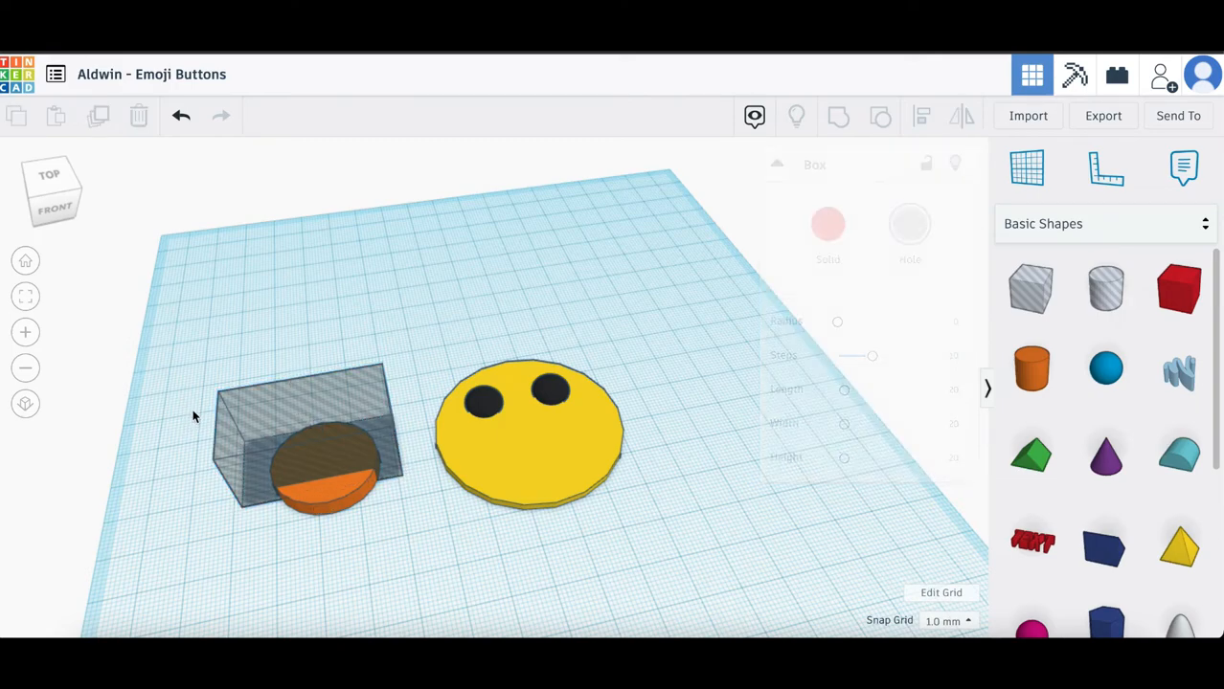
# Step: Group the box hole with the orange disc to cut out a mouth shape, and colour the mouth black
pyautogui.moveTo(173, 410); pyautogui.dragTo(404, 538)
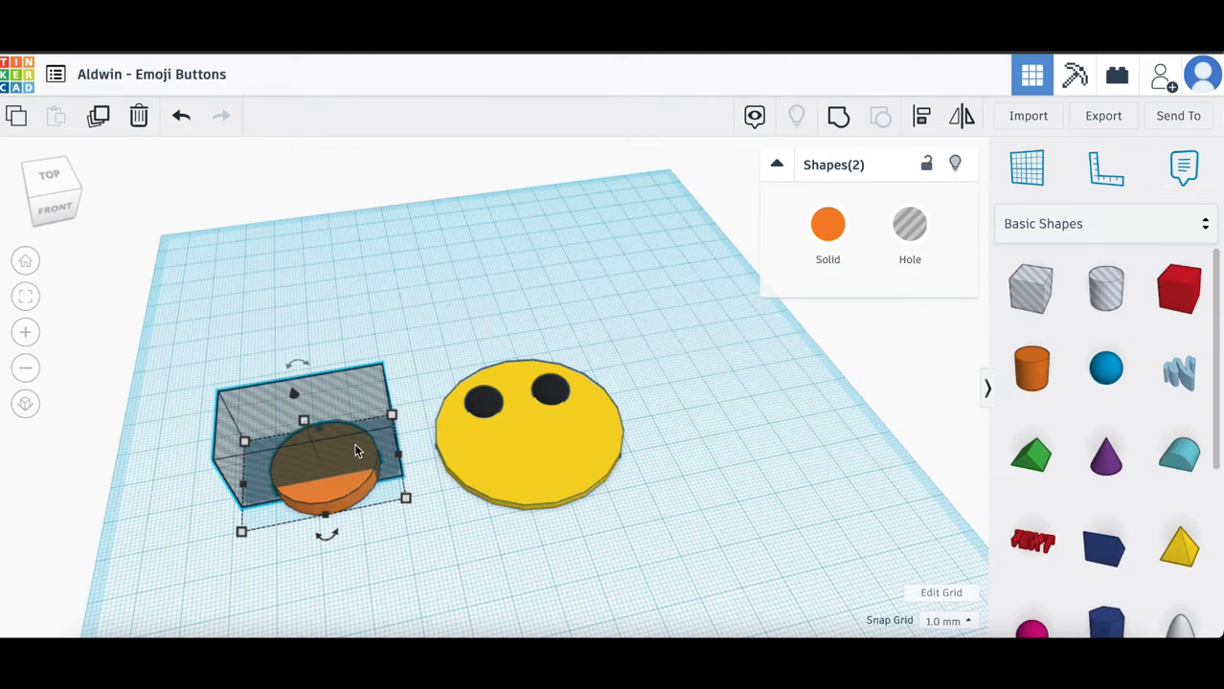
pyautogui.click(839, 125)
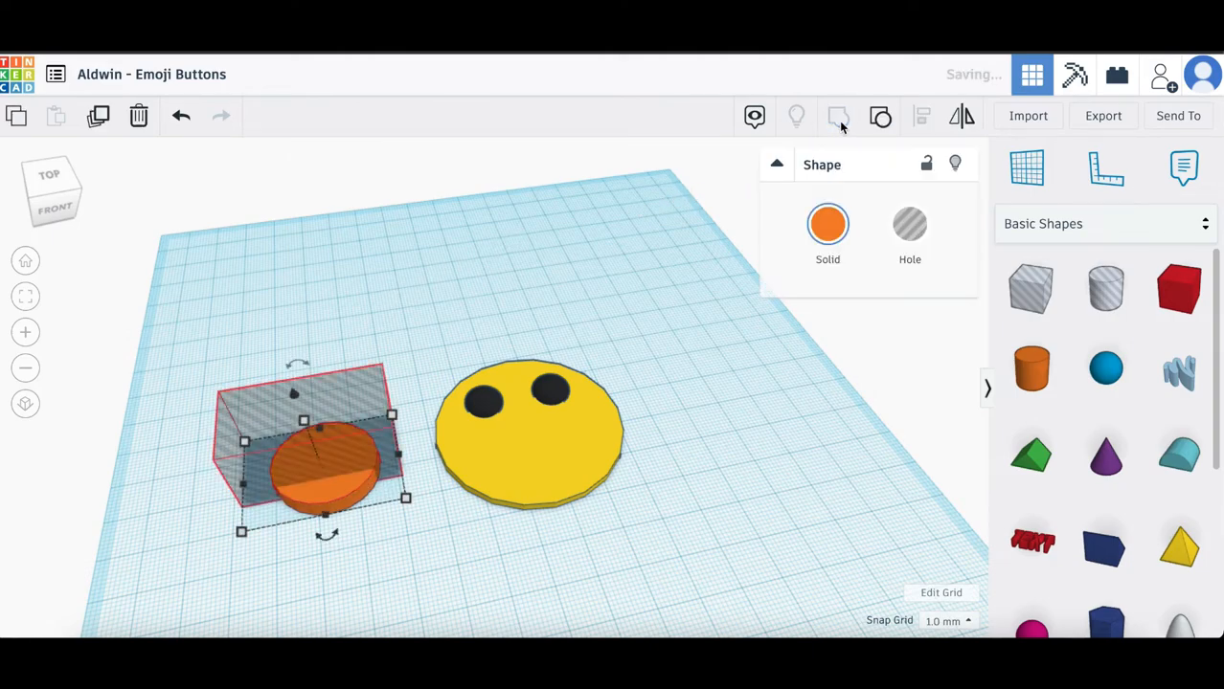
pyautogui.click(827, 226)
pyautogui.click(1146, 412)
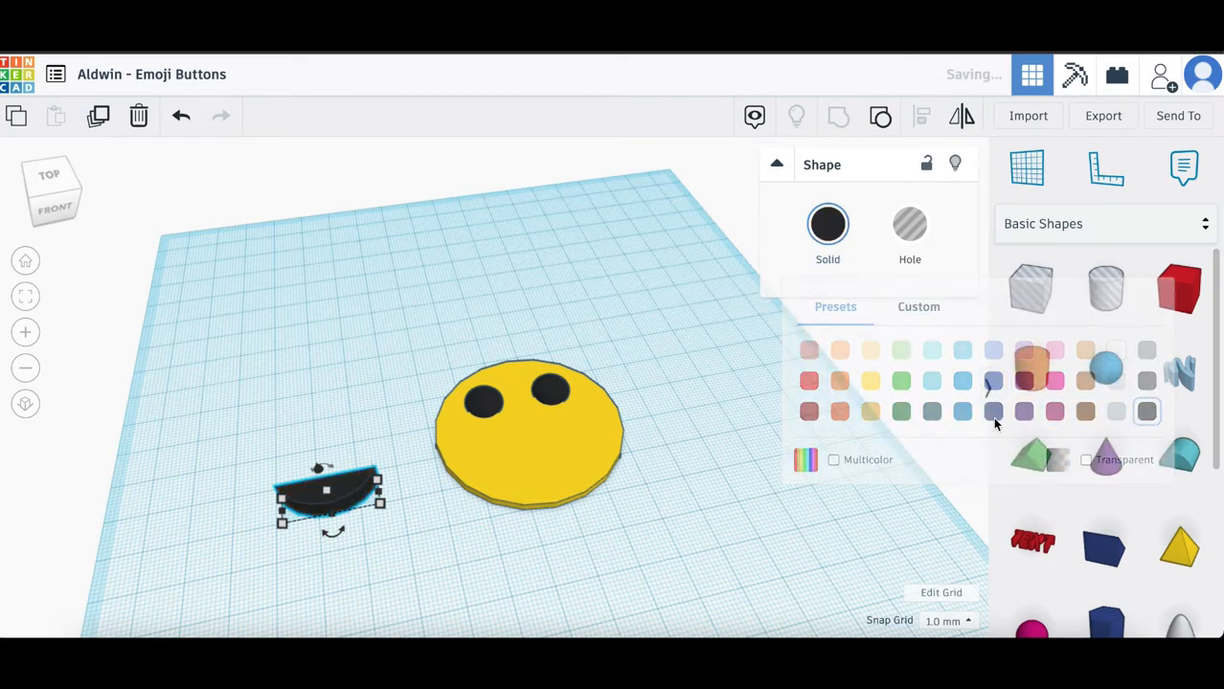
# Step: Move the black mouth onto the lower part of the yellow face, centred below the eyes
pyautogui.moveTo(359, 498); pyautogui.dragTo(572, 464)
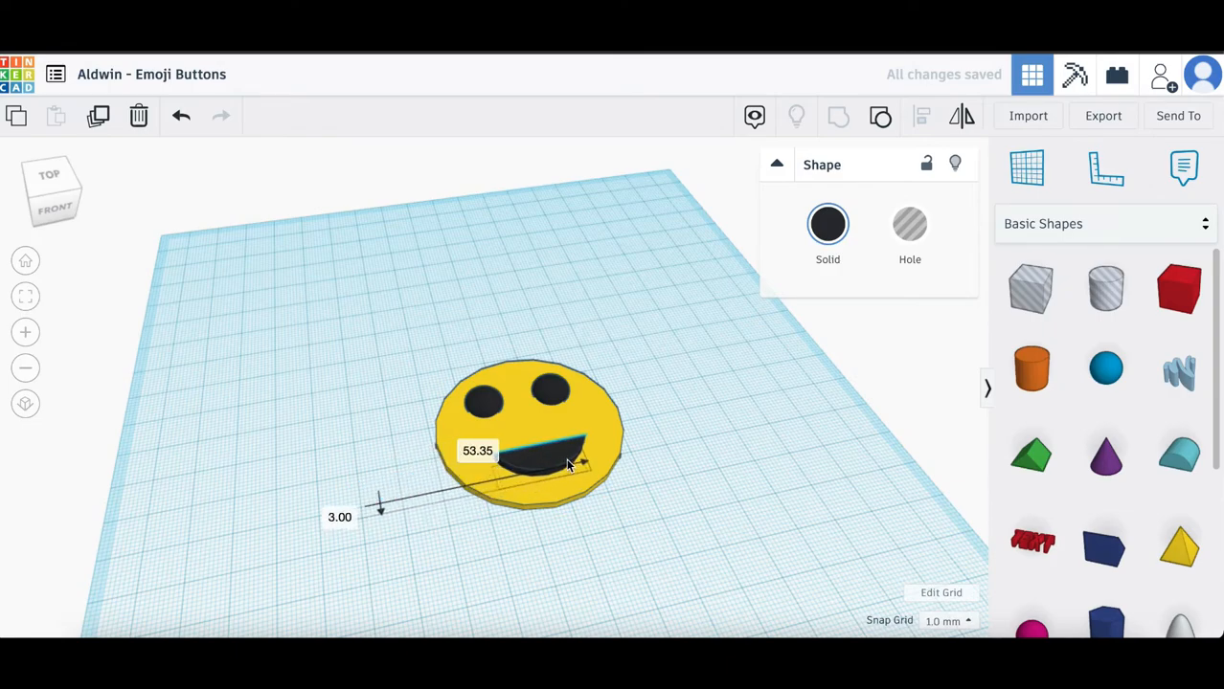
pyautogui.moveTo(618, 474); pyautogui.dragTo(601, 503, button='right')
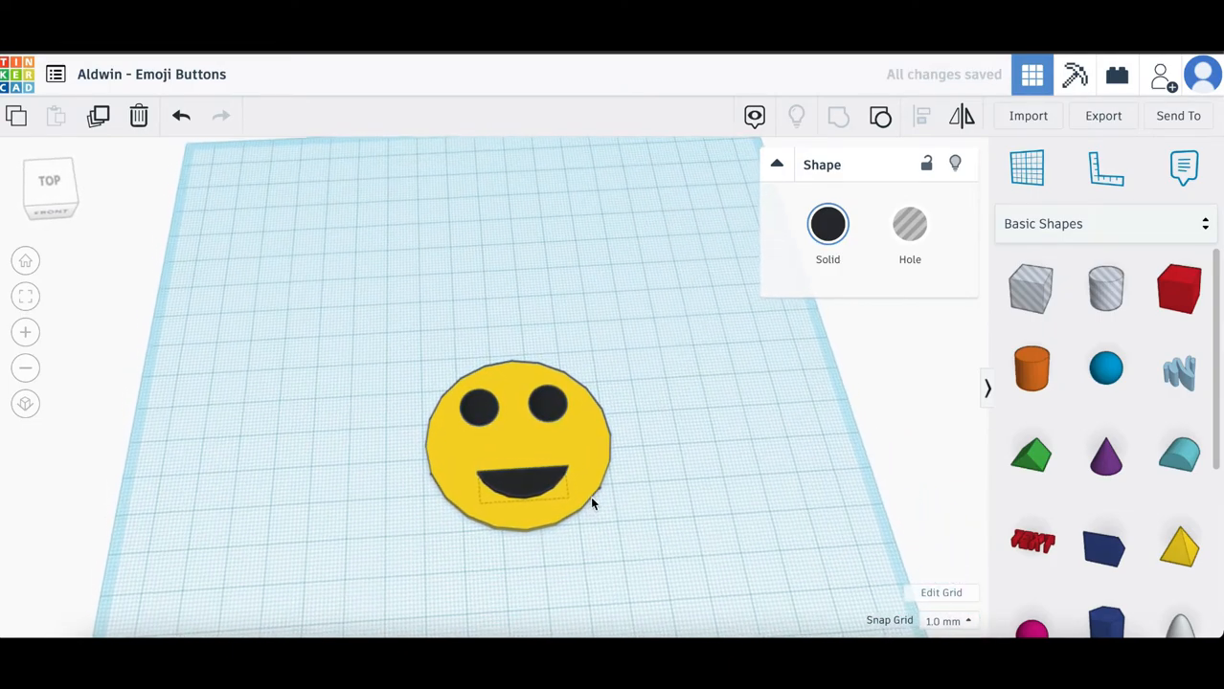
pyautogui.click(667, 505)
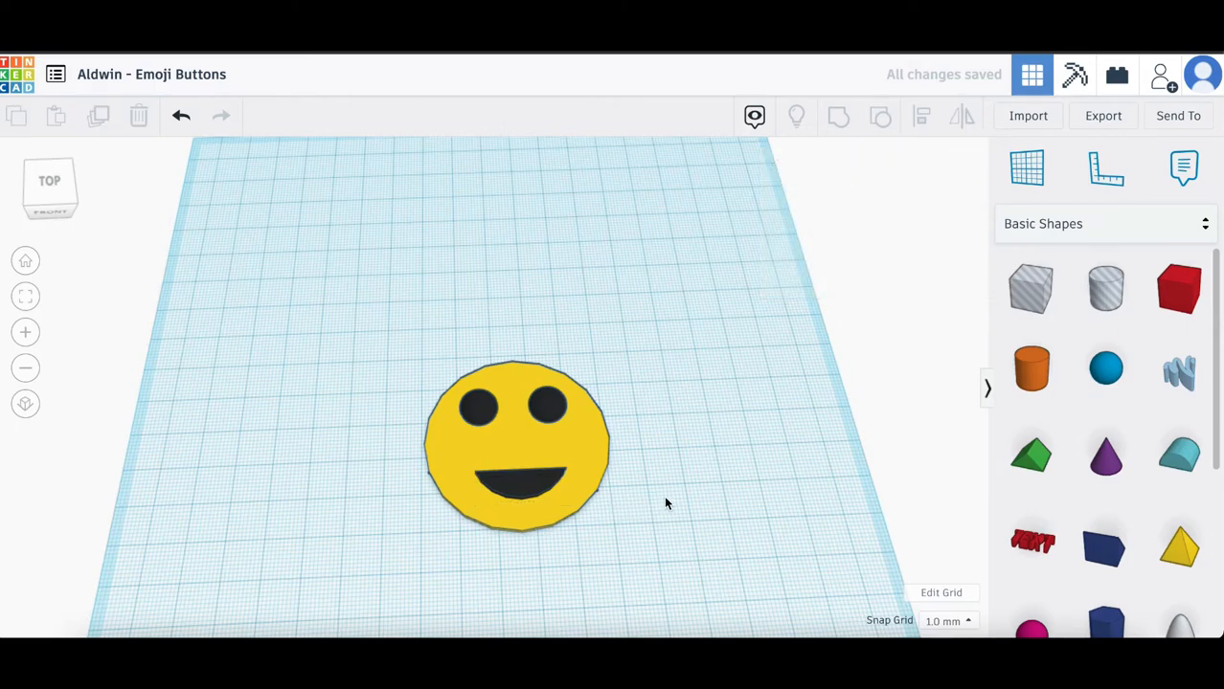
# Step: Move the complete smiley face 61 mm left and 54 mm towards the back of the workplane
pyautogui.moveTo(419, 384); pyautogui.dragTo(629, 542)
pyautogui.moveTo(591, 476); pyautogui.dragTo(365, 316)
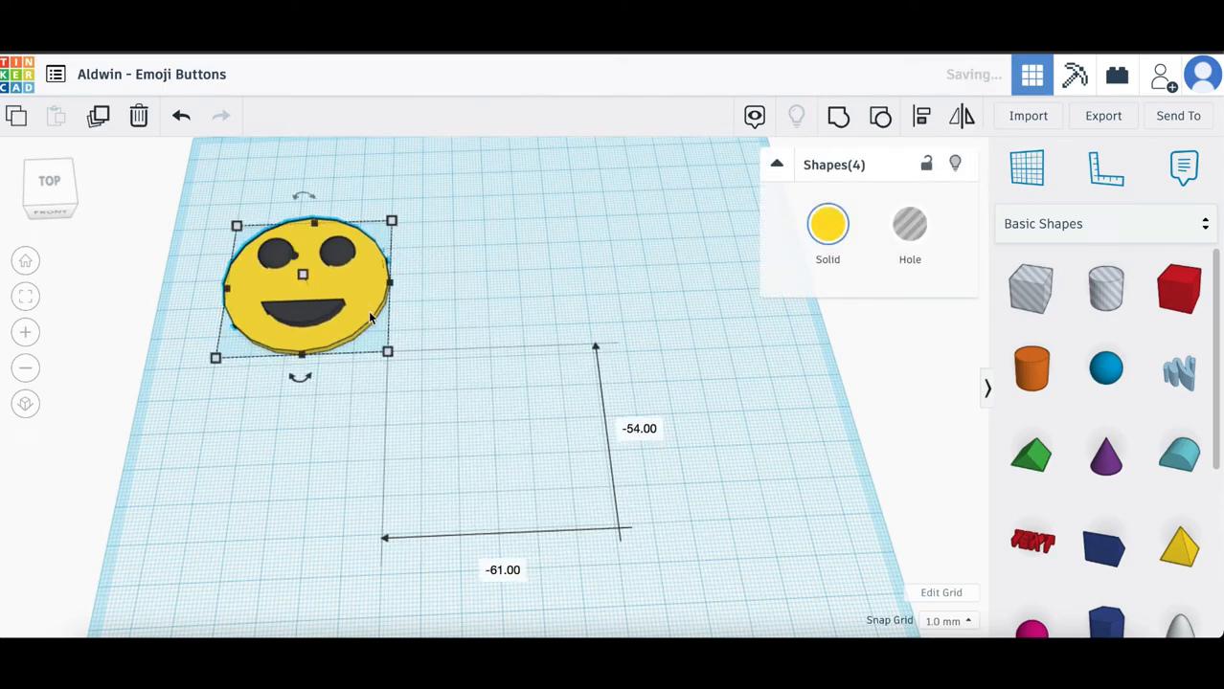
pyautogui.click(449, 310)
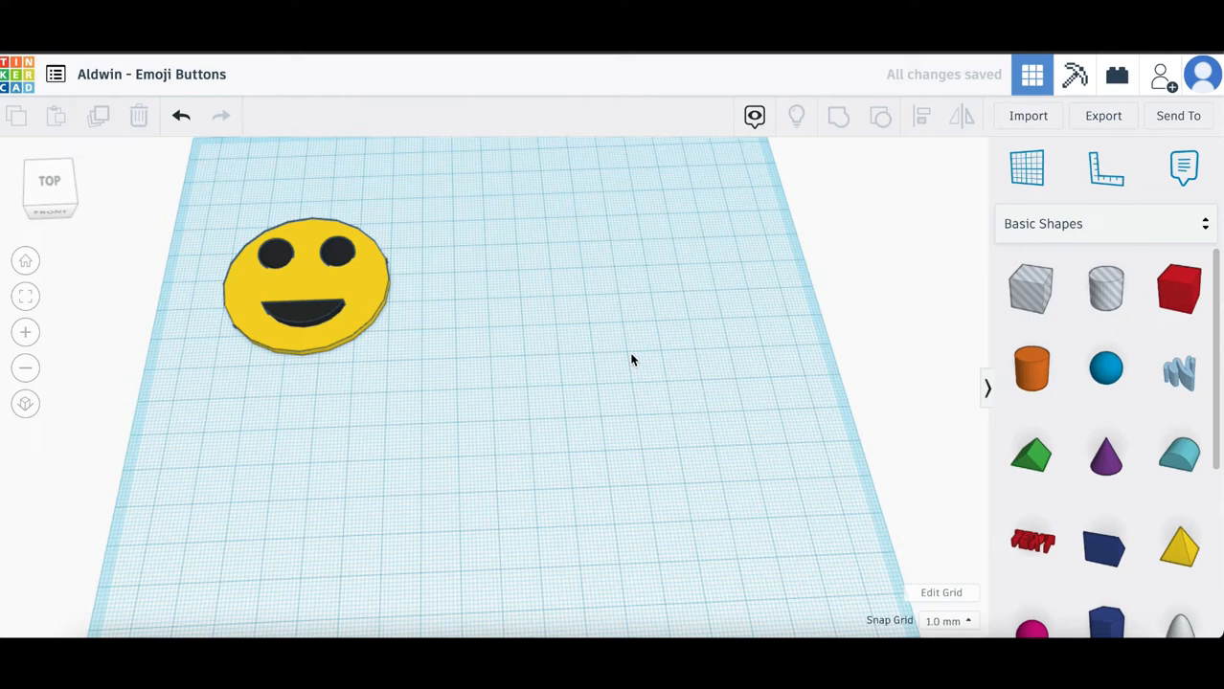
# Step: Duplicate the smiley's yellow disc and move the copy to the middle of the workplane as a second face base
pyautogui.click(379, 280)
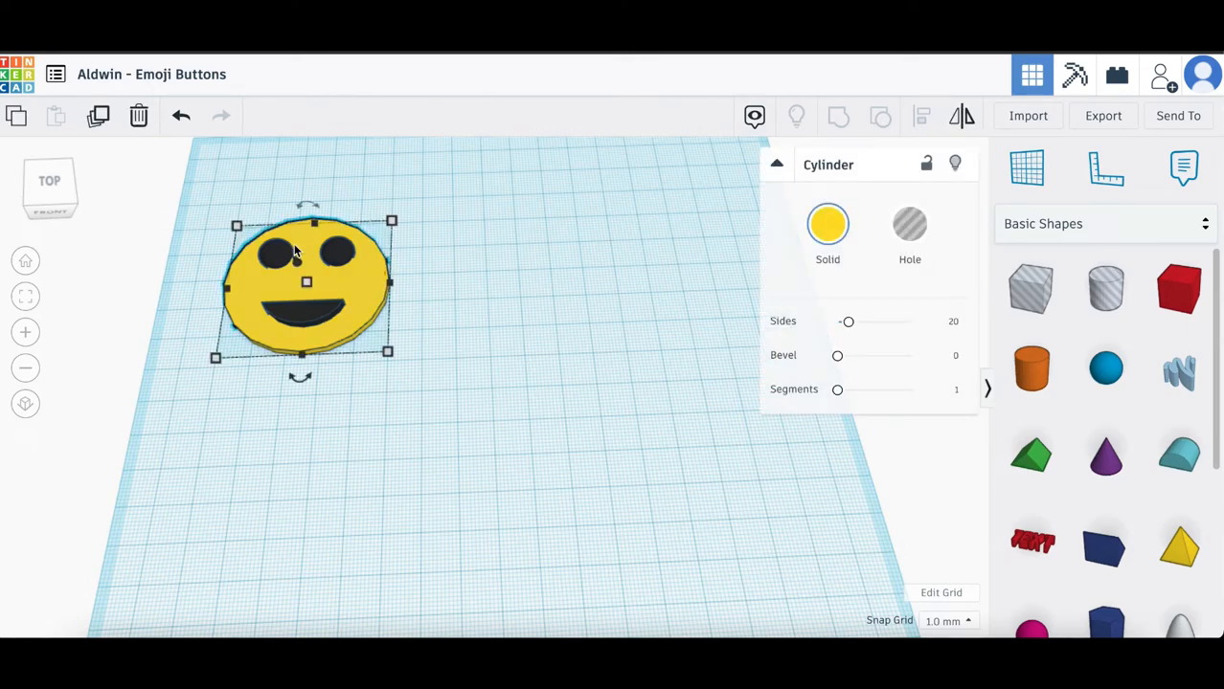
pyautogui.click(98, 117)
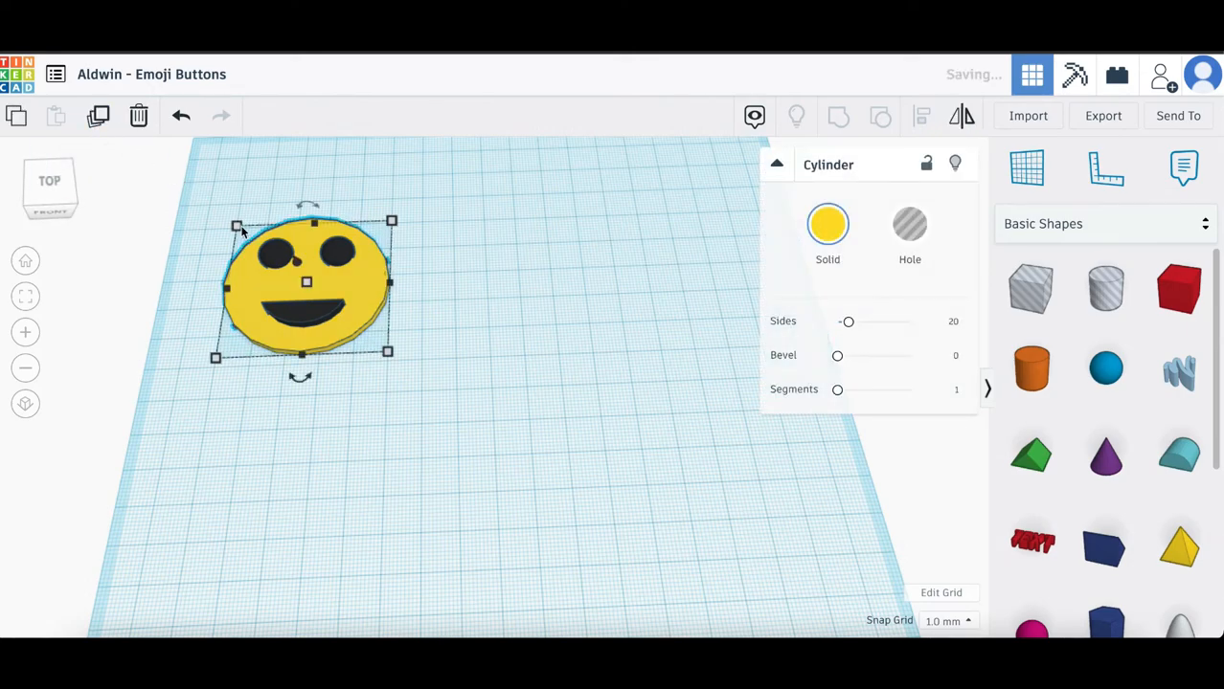
pyautogui.moveTo(369, 293); pyautogui.dragTo(589, 422)
pyautogui.click(509, 265)
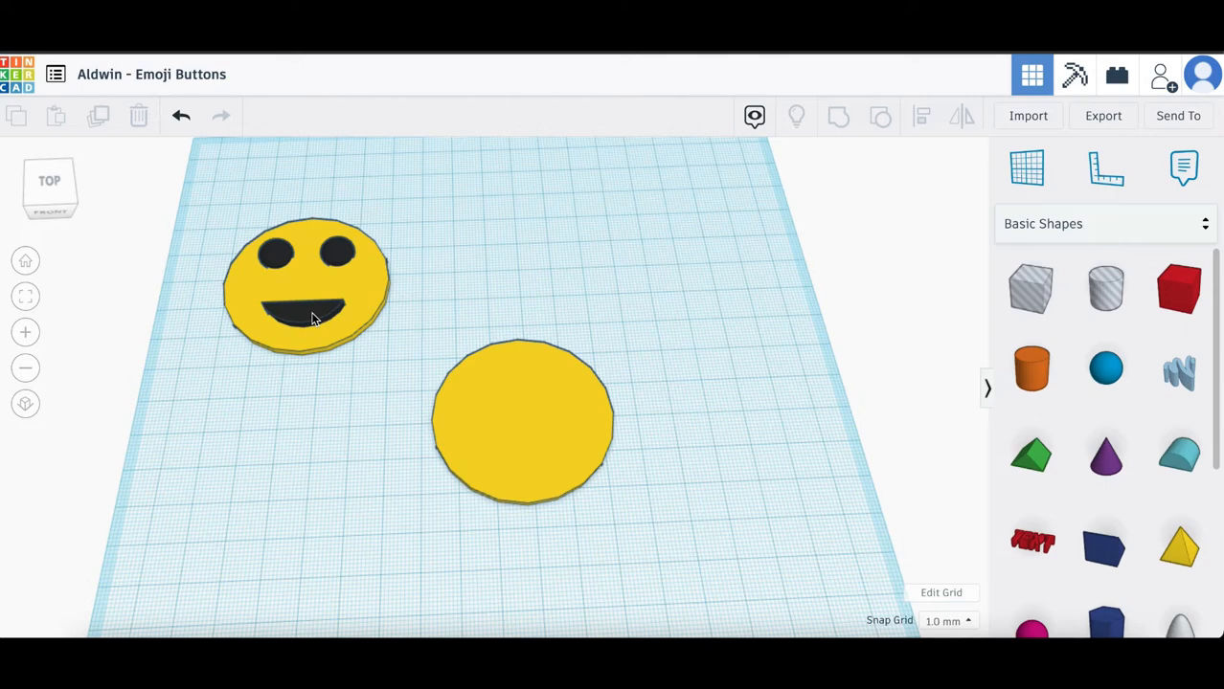
# Step: Duplicate the smiley's black mouth twice and place the copies side by side behind the second face as two sunglass lenses
pyautogui.click(310, 319)
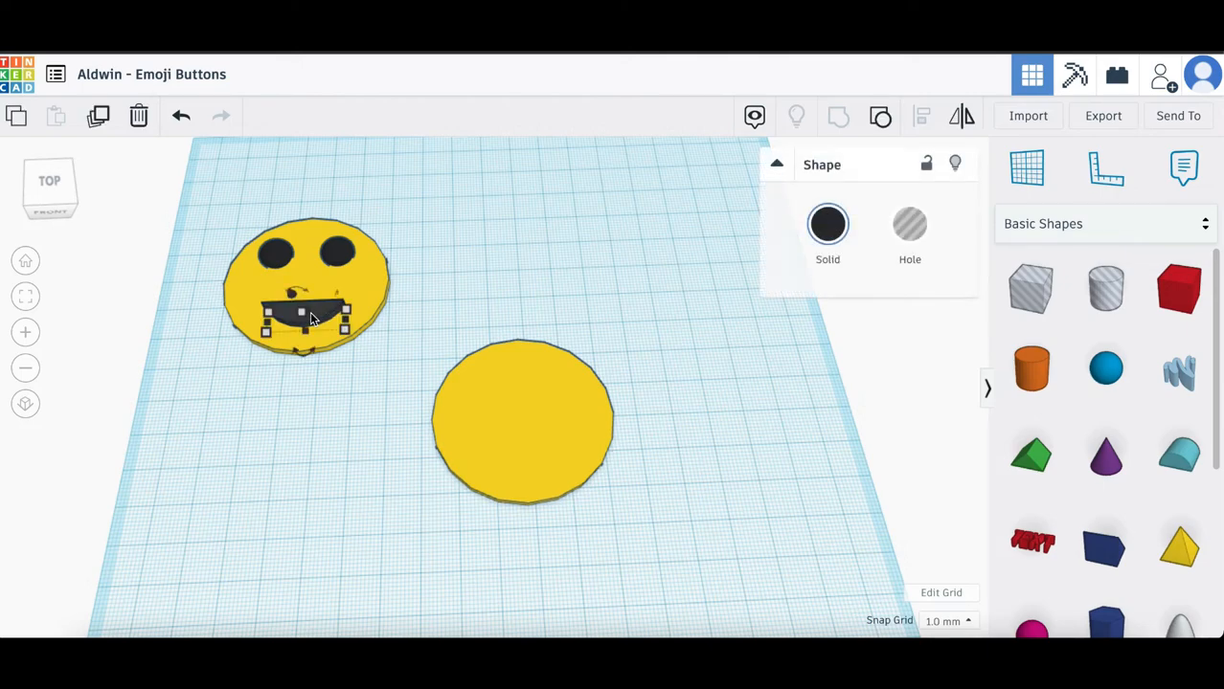
pyautogui.click(100, 116)
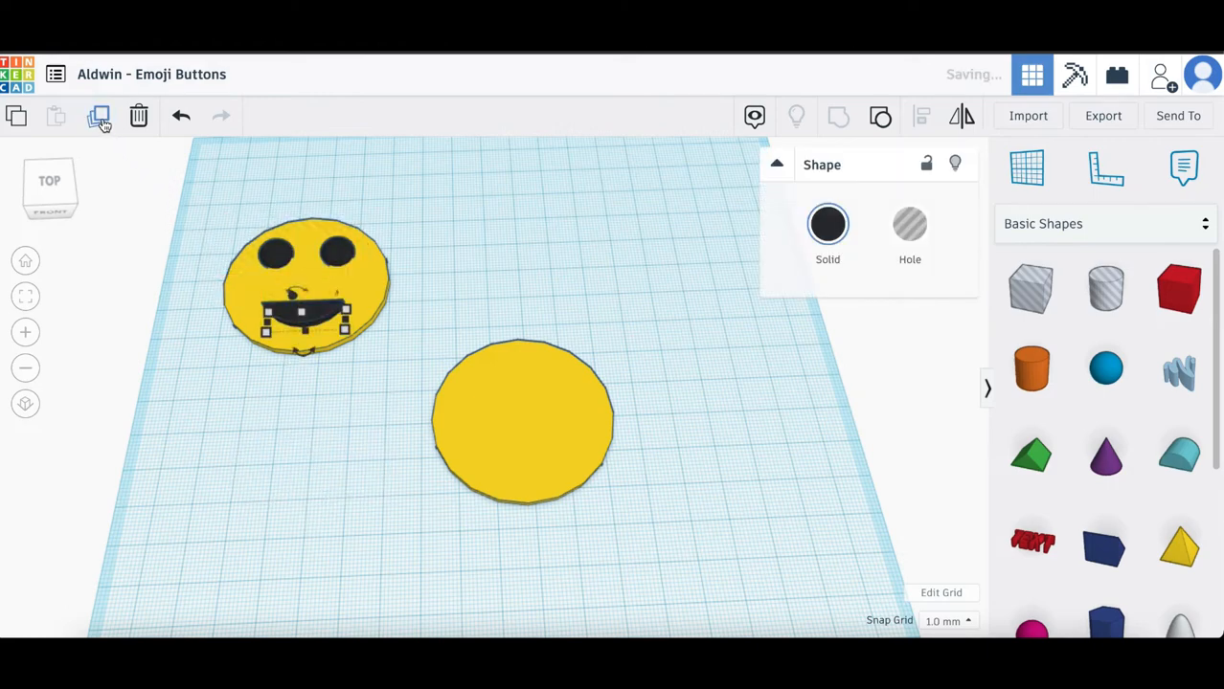
pyautogui.moveTo(347, 318); pyautogui.dragTo(520, 292)
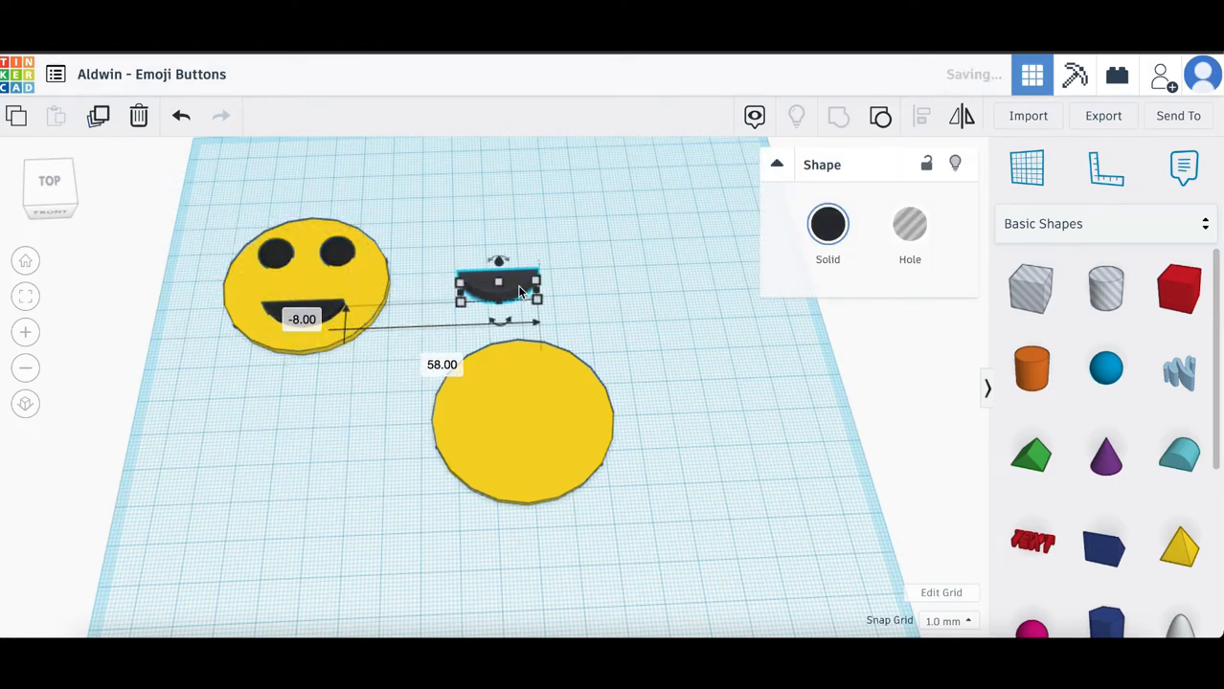
pyautogui.click(99, 123)
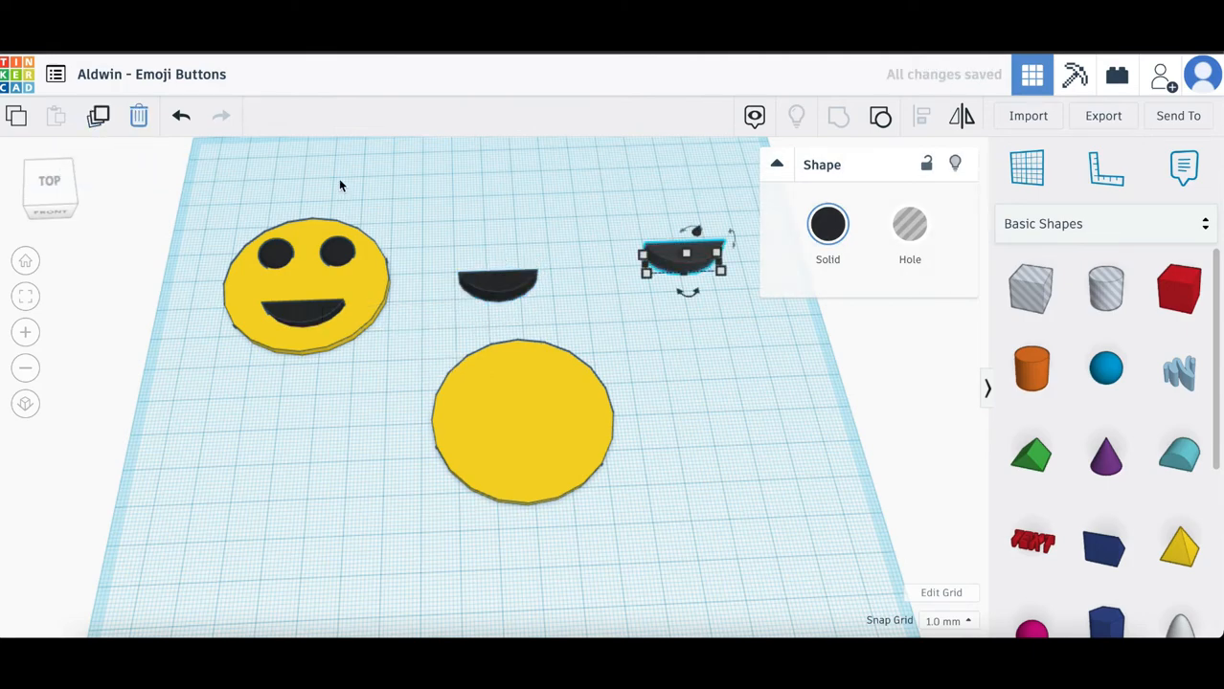
pyautogui.moveTo(648, 265); pyautogui.dragTo(555, 295)
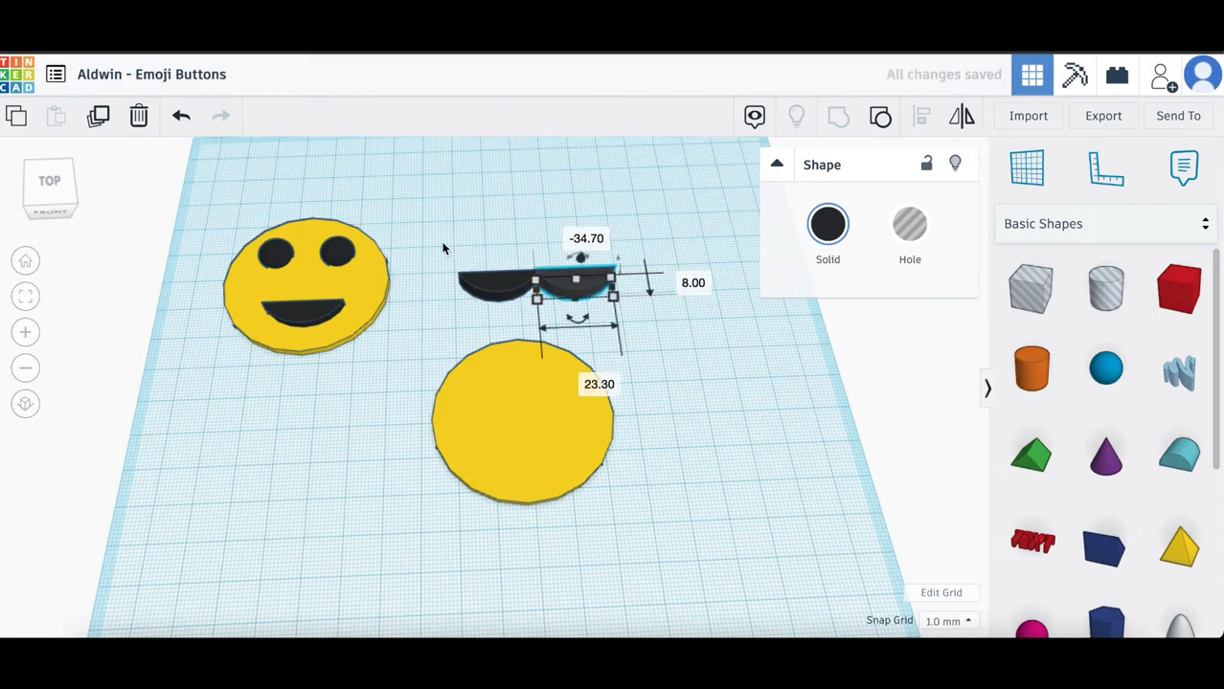
# Step: Move both black lenses together 7.3 mm left and 36 mm forward onto the upper part of the second face
pyautogui.moveTo(490, 273); pyautogui.dragTo(647, 320)
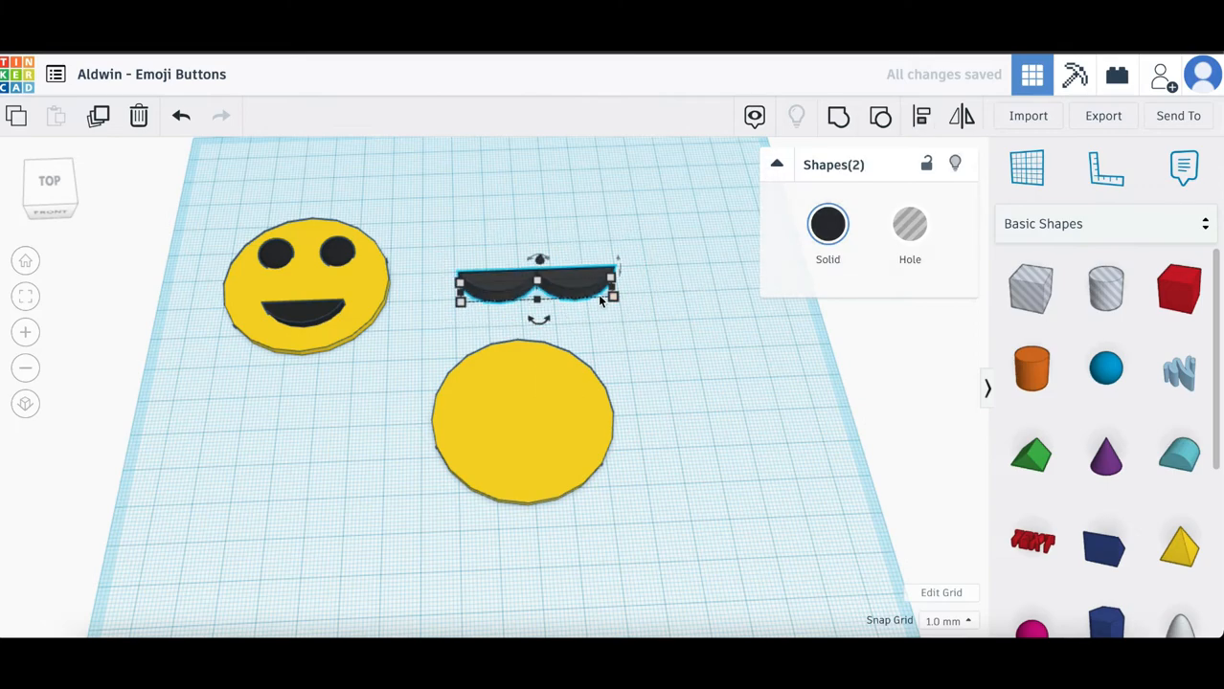
pyautogui.moveTo(582, 294); pyautogui.dragTo(570, 396)
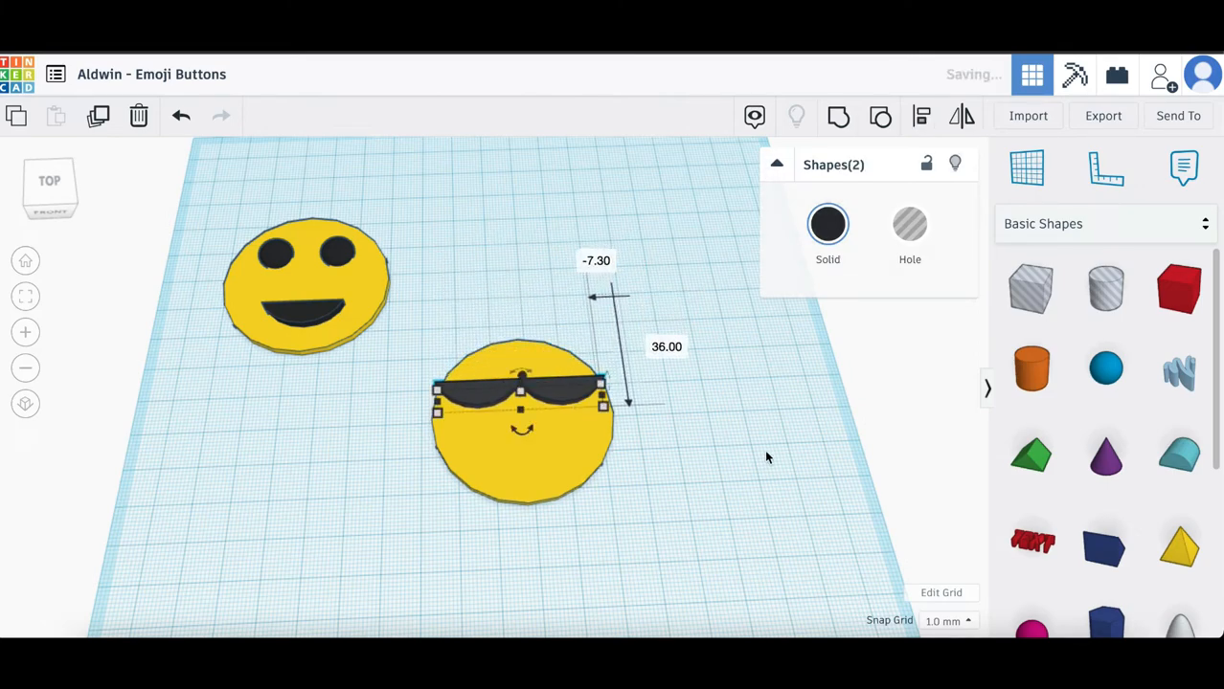
pyautogui.click(764, 456)
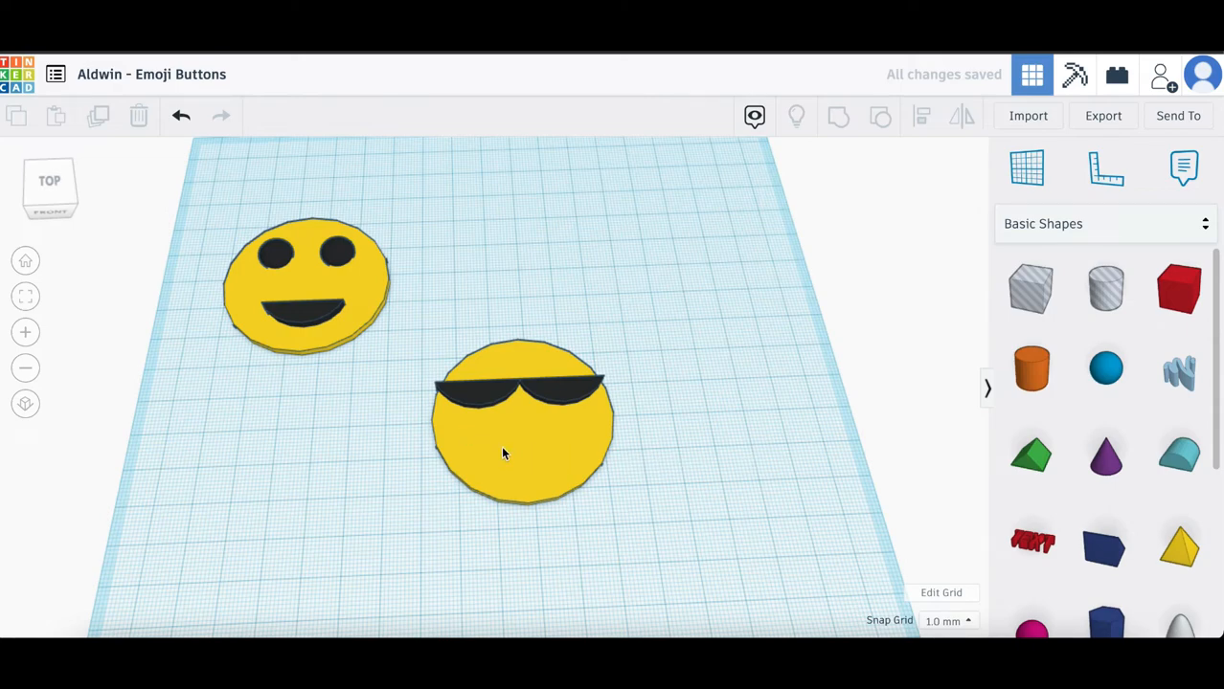
# Step: Duplicate the smiley's right eye, move the copy below the sunglasses and widen it into an oval mouth
pyautogui.click(335, 264)
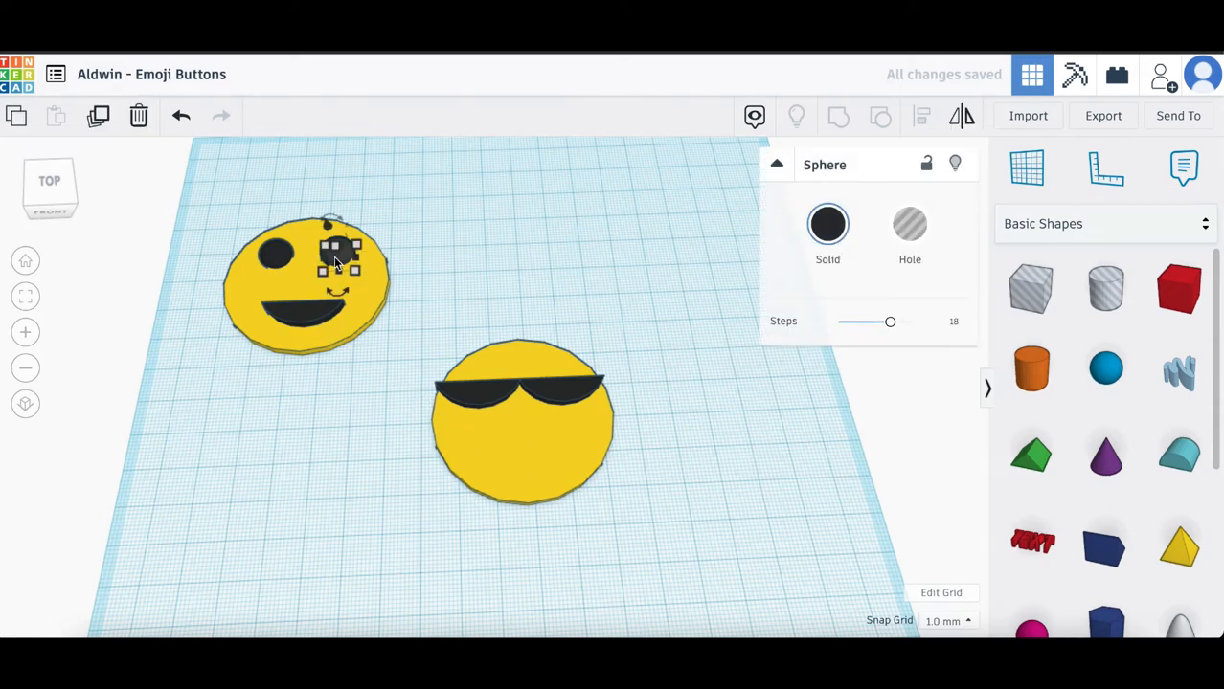
pyautogui.click(102, 117)
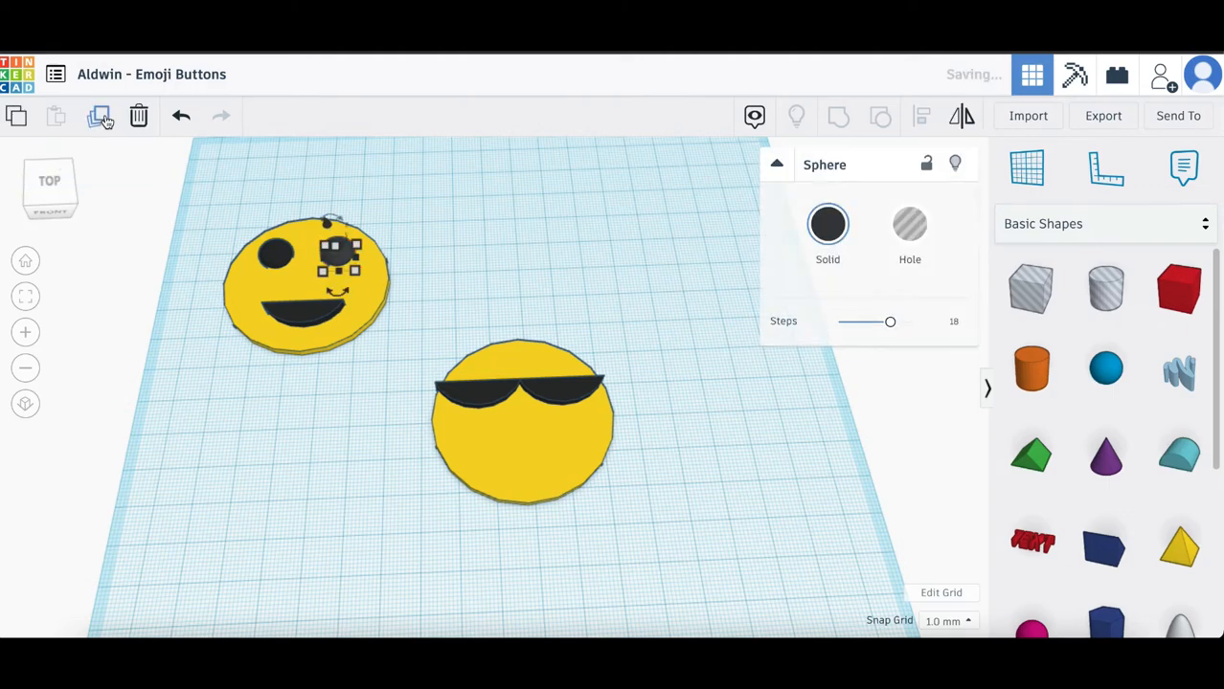
pyautogui.moveTo(345, 264); pyautogui.dragTo(550, 463)
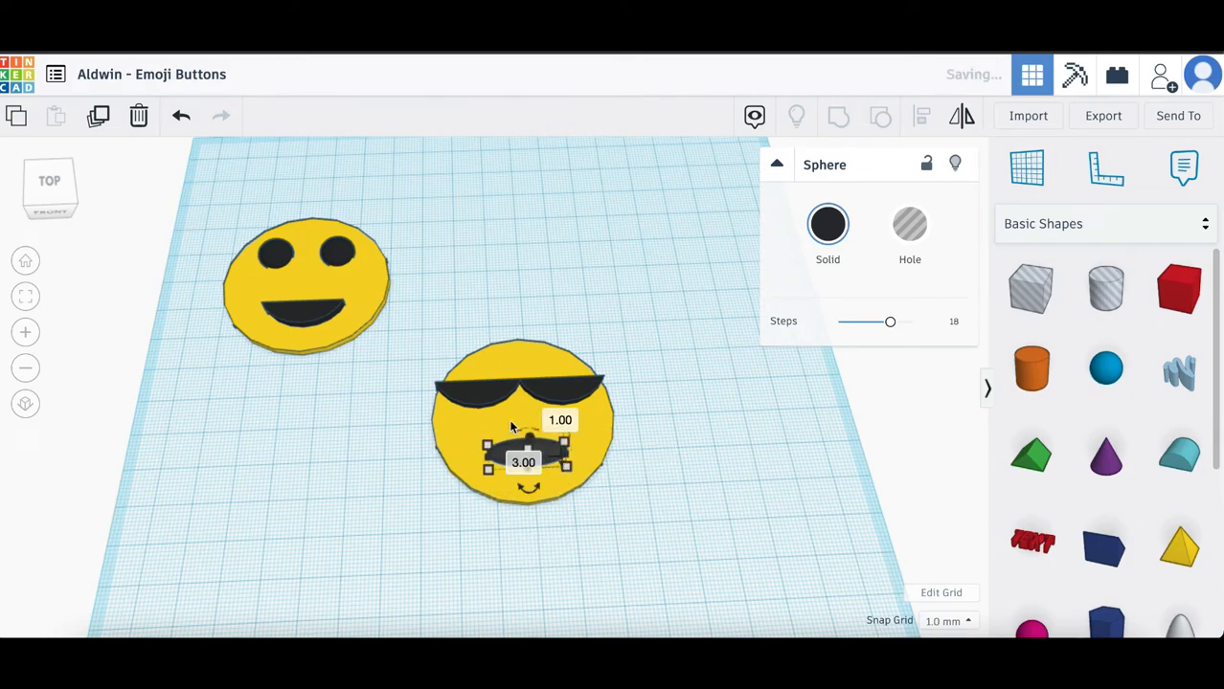
# Step: Move the complete sunglasses face 34 mm right and 46 mm towards the back of the workplane
pyautogui.moveTo(401, 335); pyautogui.dragTo(657, 538)
pyautogui.moveTo(580, 429); pyautogui.dragTo(667, 295)
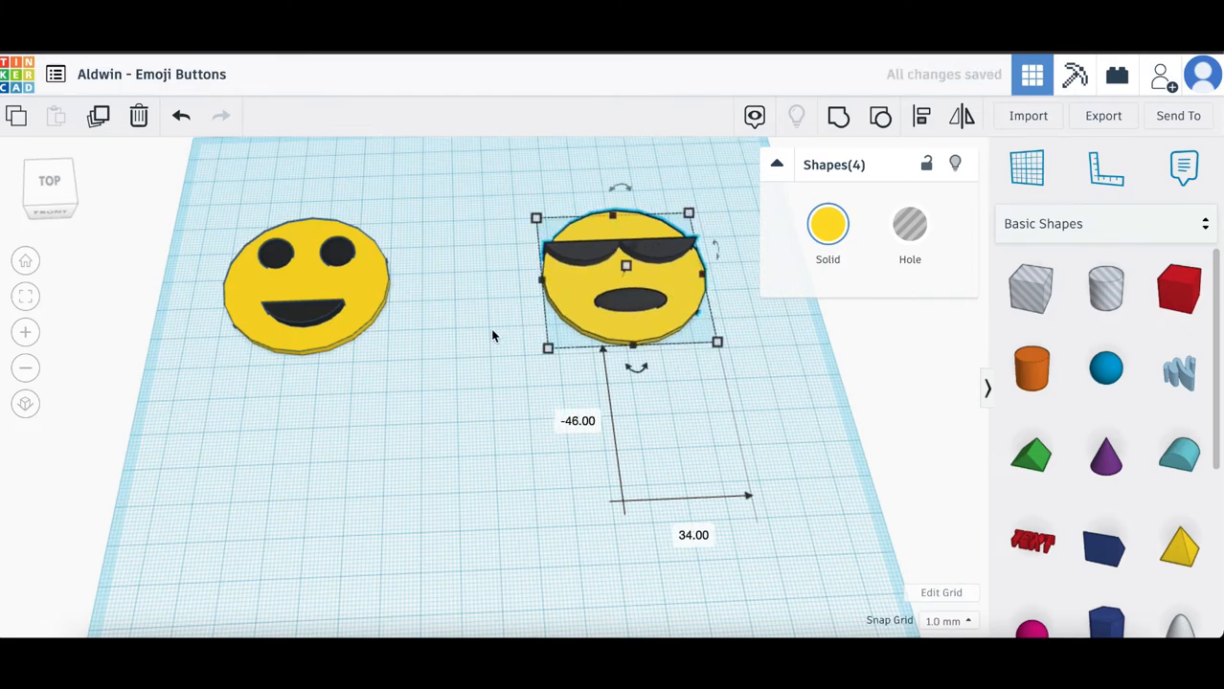
pyautogui.click(490, 328)
# Step: Duplicate the smiley's yellow disc and place the copy near the front middle of the workplane as a third face base
pyautogui.click(379, 297)
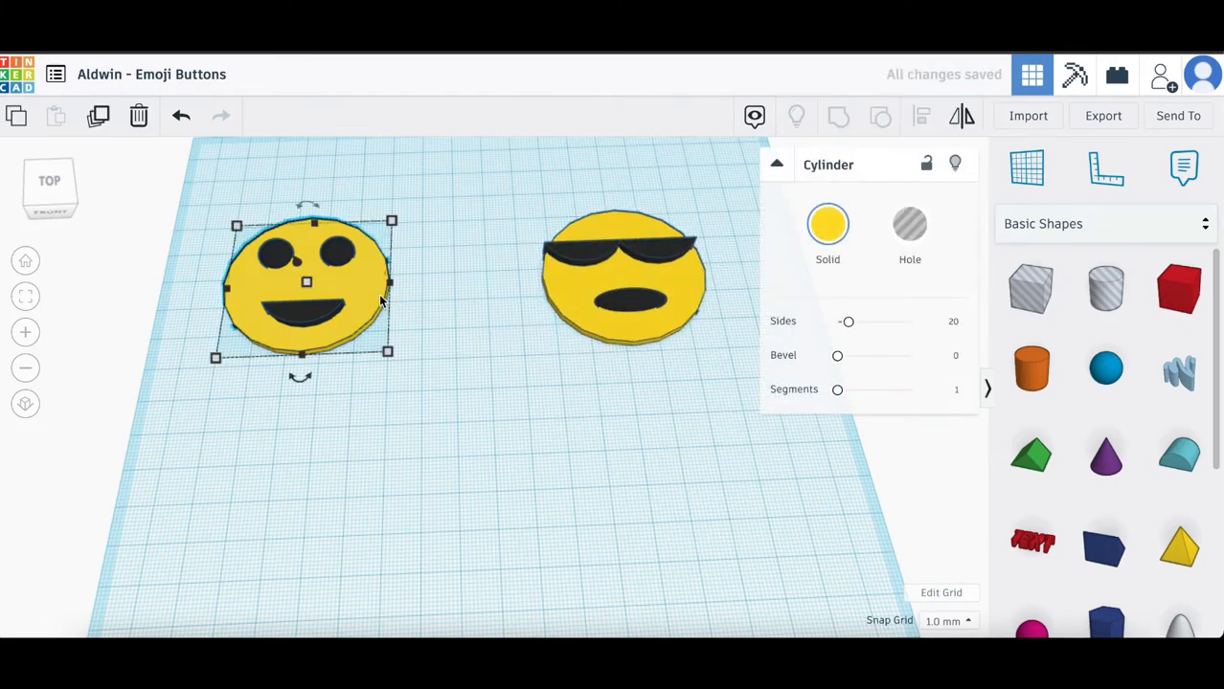
pyautogui.click(98, 123)
pyautogui.moveTo(355, 290); pyautogui.dragTo(554, 492)
# Step: Duplicate the smiley's black mouth and move the copy 55 mm right and 66 mm forward onto the third face's lower part
pyautogui.click(303, 319)
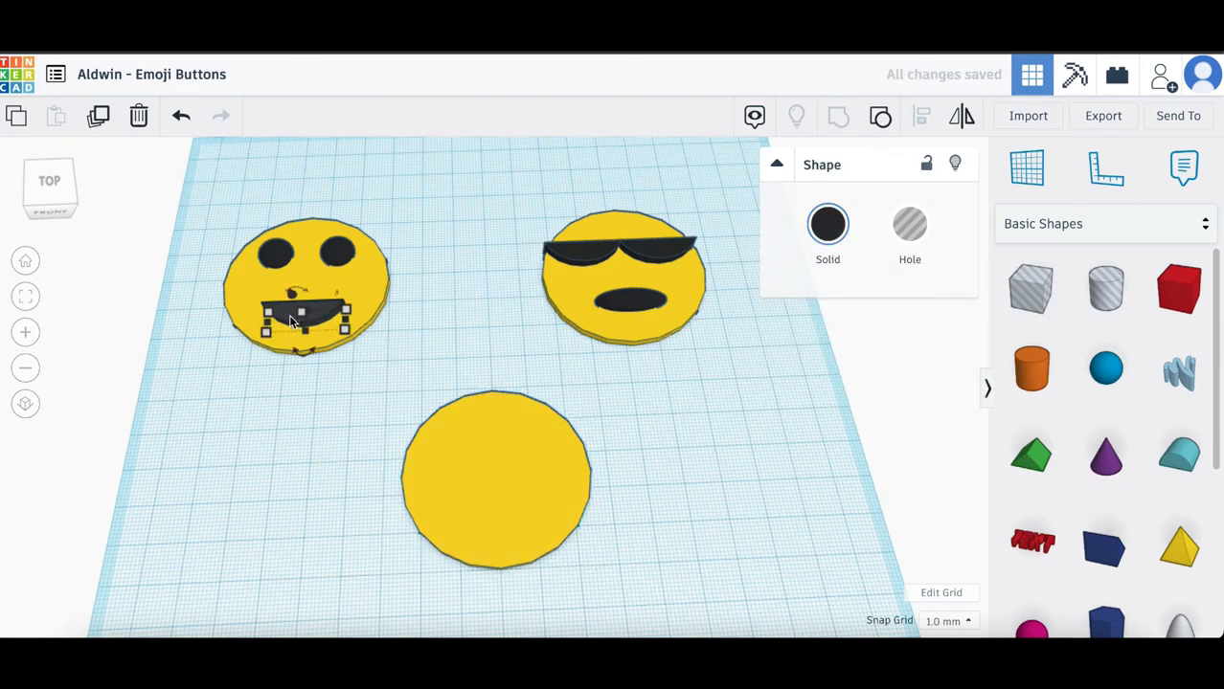
pyautogui.click(100, 126)
pyautogui.moveTo(324, 320); pyautogui.dragTo(524, 542)
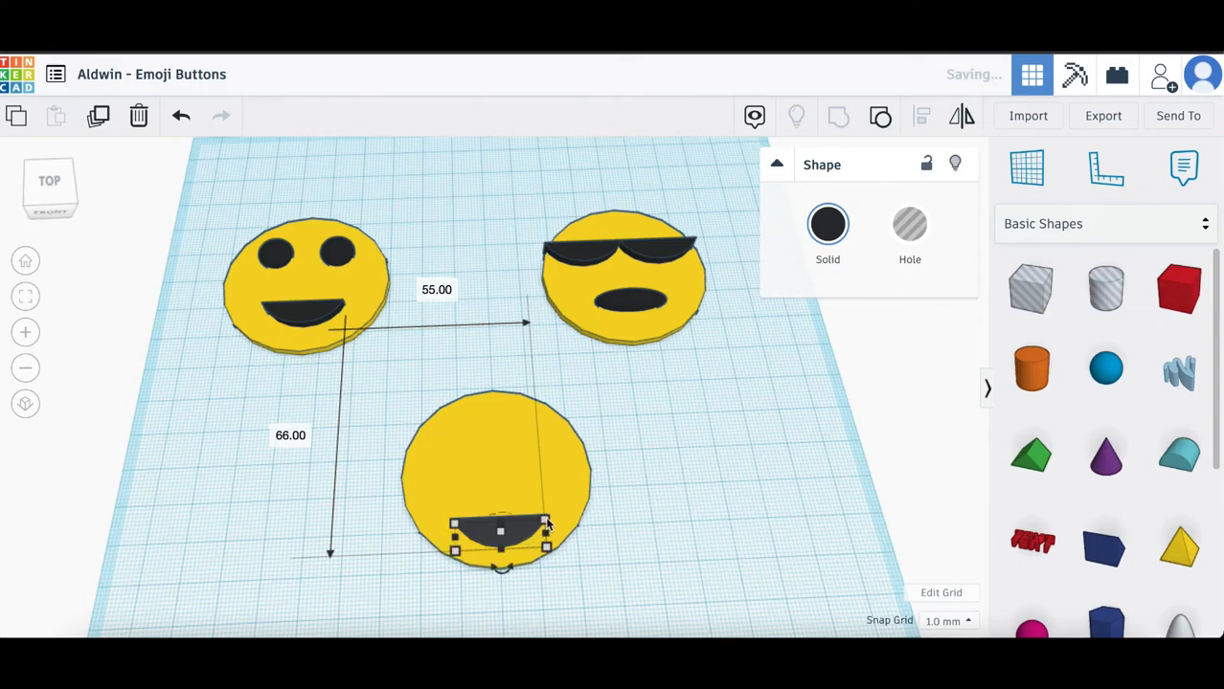
pyautogui.click(701, 506)
# Step: Add a heart of about 15 by 15 mm left of the third face, reduce its height and colour it red
pyautogui.scroll(-4, 1127, 499)
pyautogui.scroll(-2, 1129, 503)
pyautogui.moveTo(1184, 421); pyautogui.dragTo(325, 451)
pyautogui.moveTo(355, 502)
pyautogui.mouseDown(button='right')
pyautogui.moveTo(363, 480)
pyautogui.moveTo(374, 503)
pyautogui.mouseUp(button='right')
pyautogui.moveTo(373, 503); pyautogui.dragTo(322, 471)
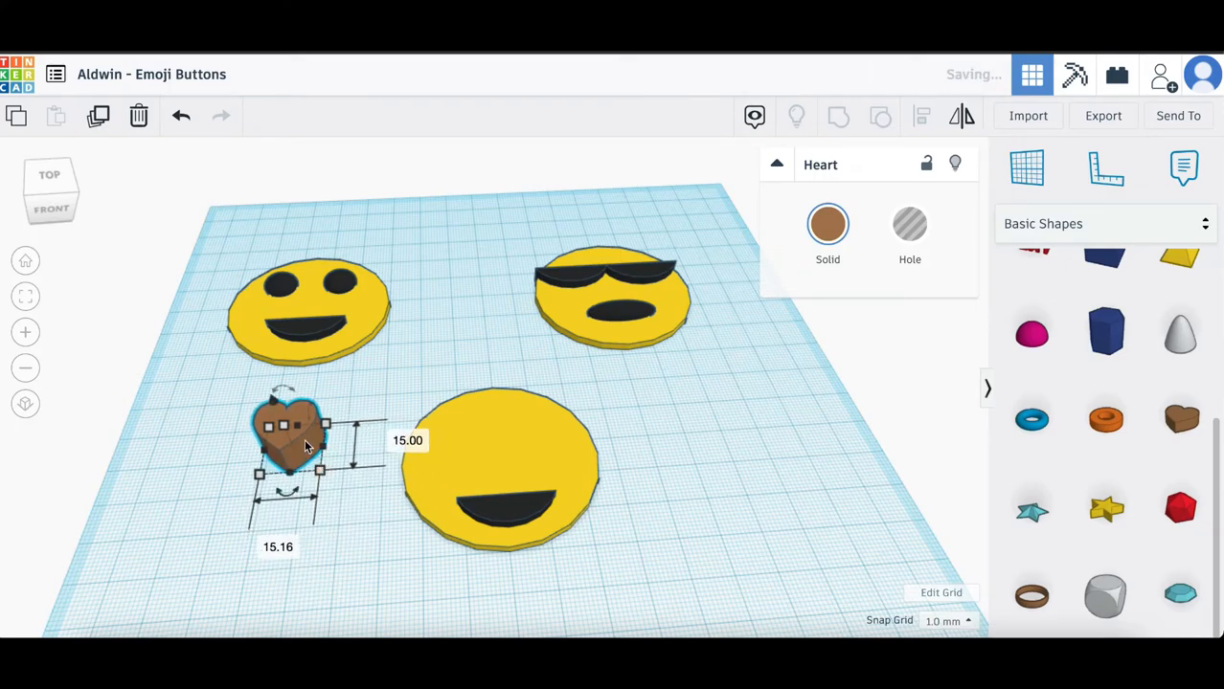
pyautogui.moveTo(284, 426); pyautogui.dragTo(286, 447)
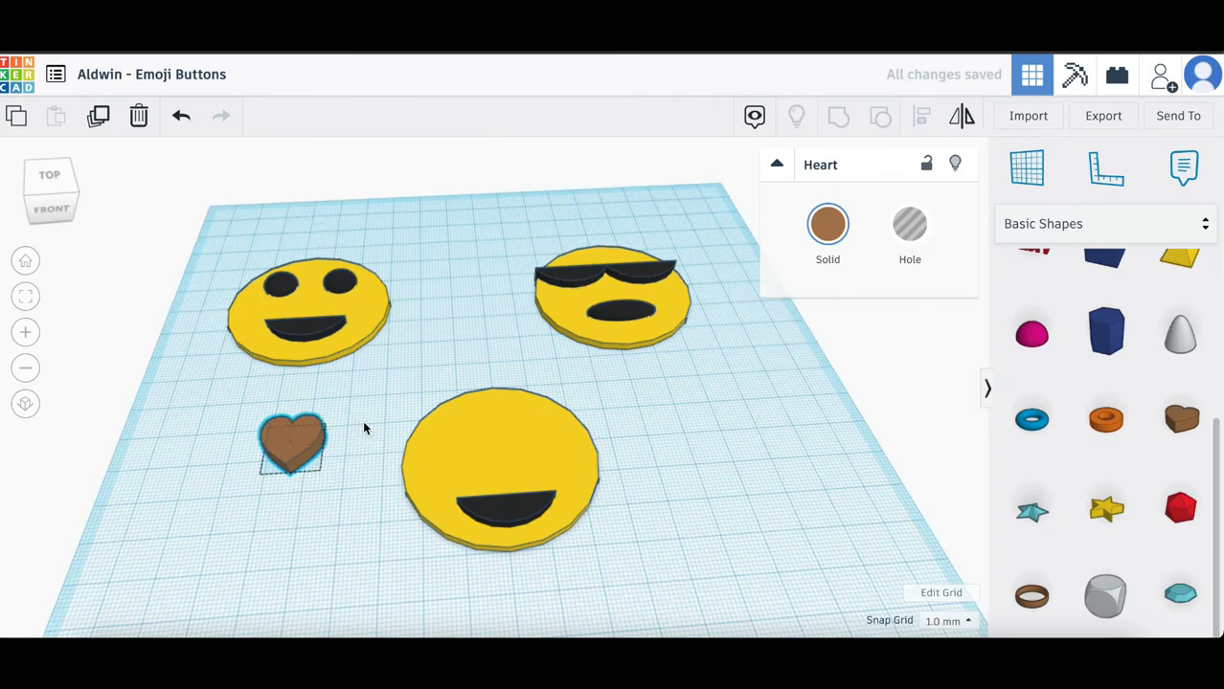
pyautogui.click(831, 240)
pyautogui.click(809, 381)
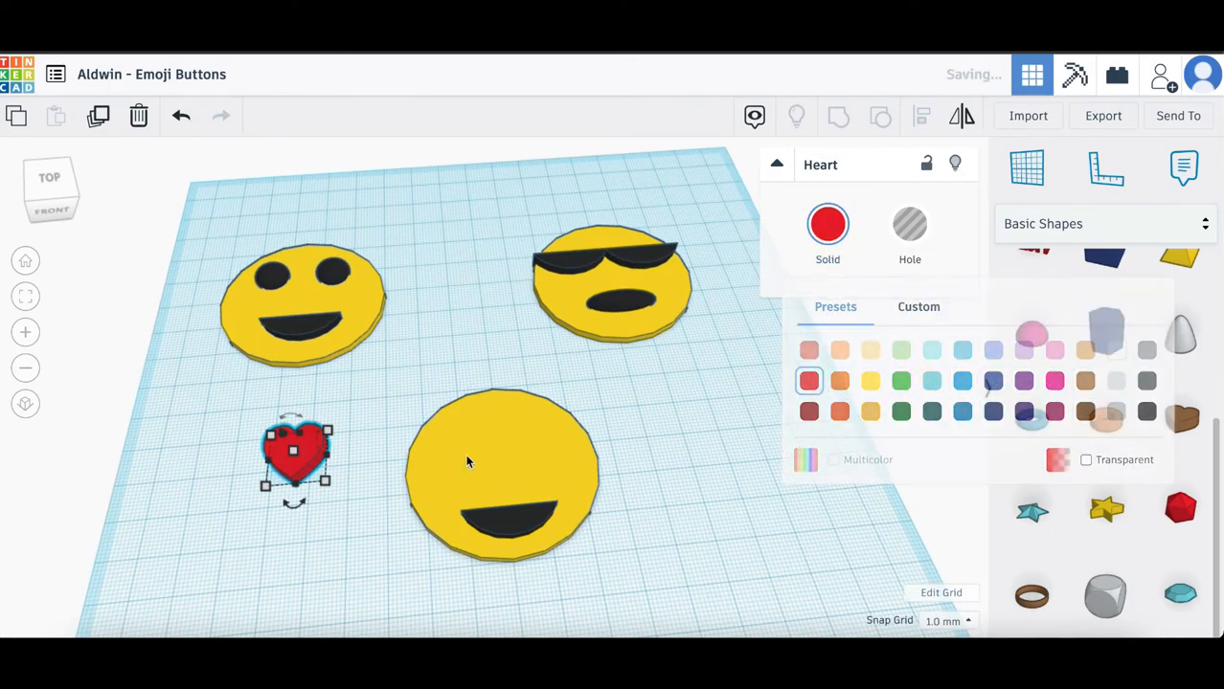
# Step: Place the red heart as the third face's left eye at about 10 by 10 mm, and duplicate it 18.16 mm to the right
pyautogui.moveTo(309, 458); pyautogui.dragTo(487, 466)
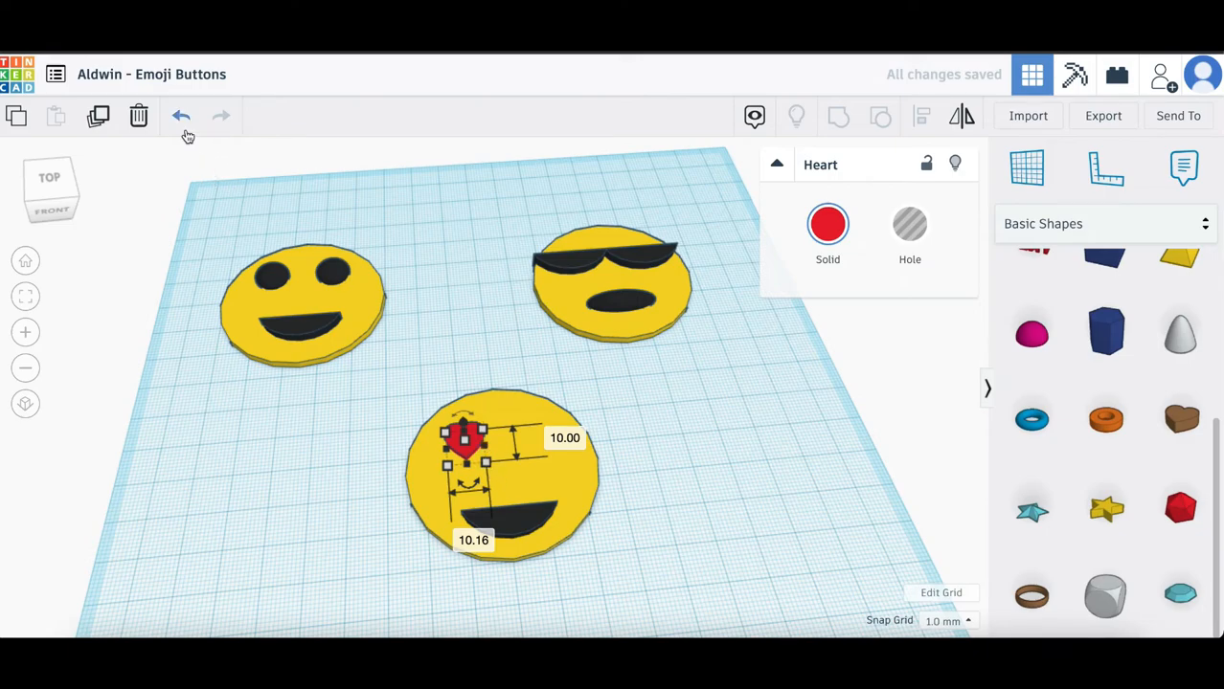
pyautogui.click(99, 116)
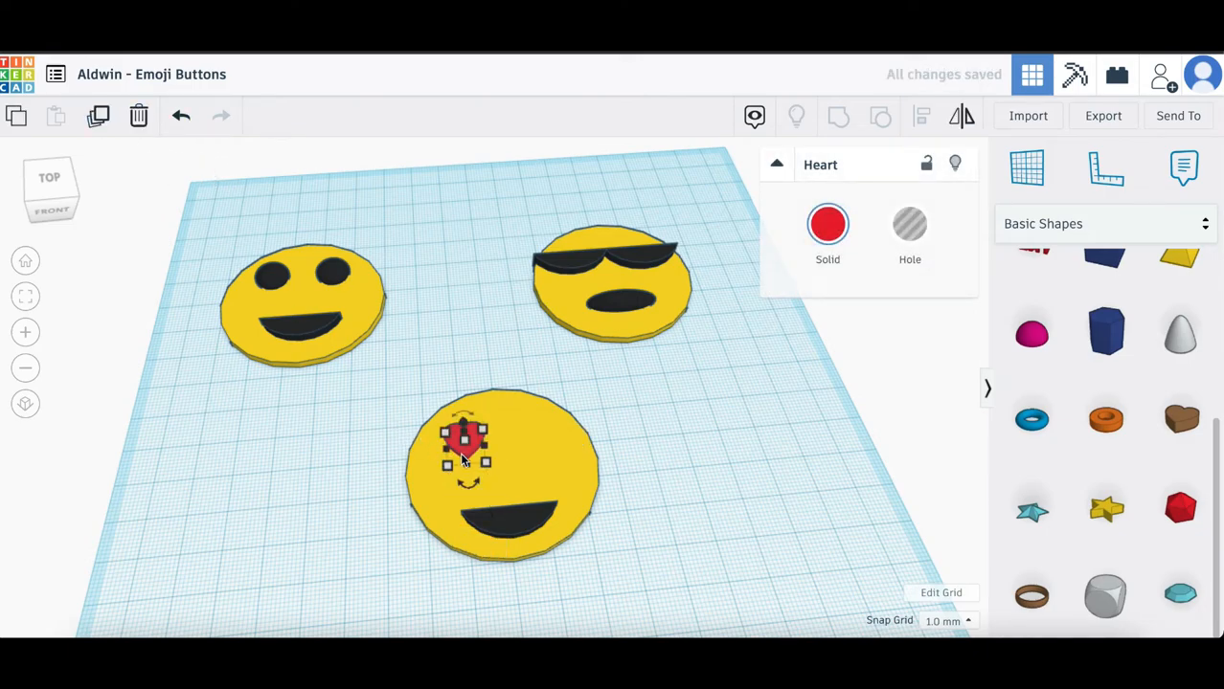
pyautogui.moveTo(463, 459); pyautogui.dragTo(534, 455)
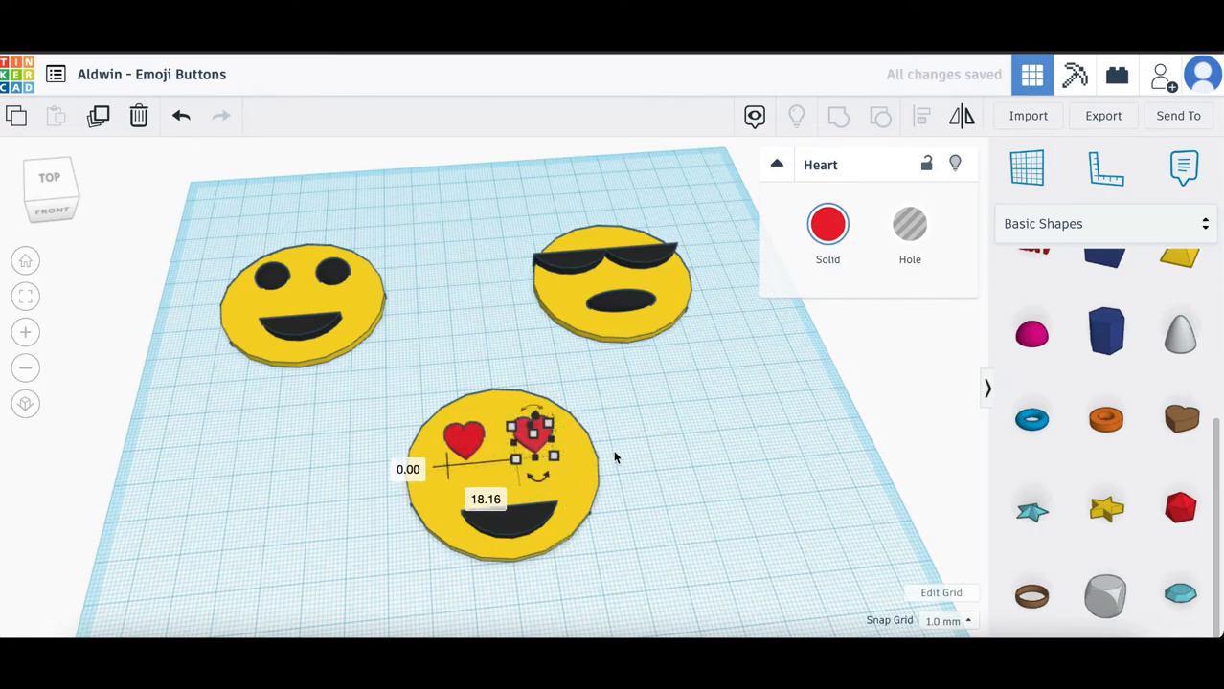
# Step: Tilt the two heart eyes in opposite directions so their tips point outward, rotating the left heart 17°
pyautogui.scroll(5, 491, 471)
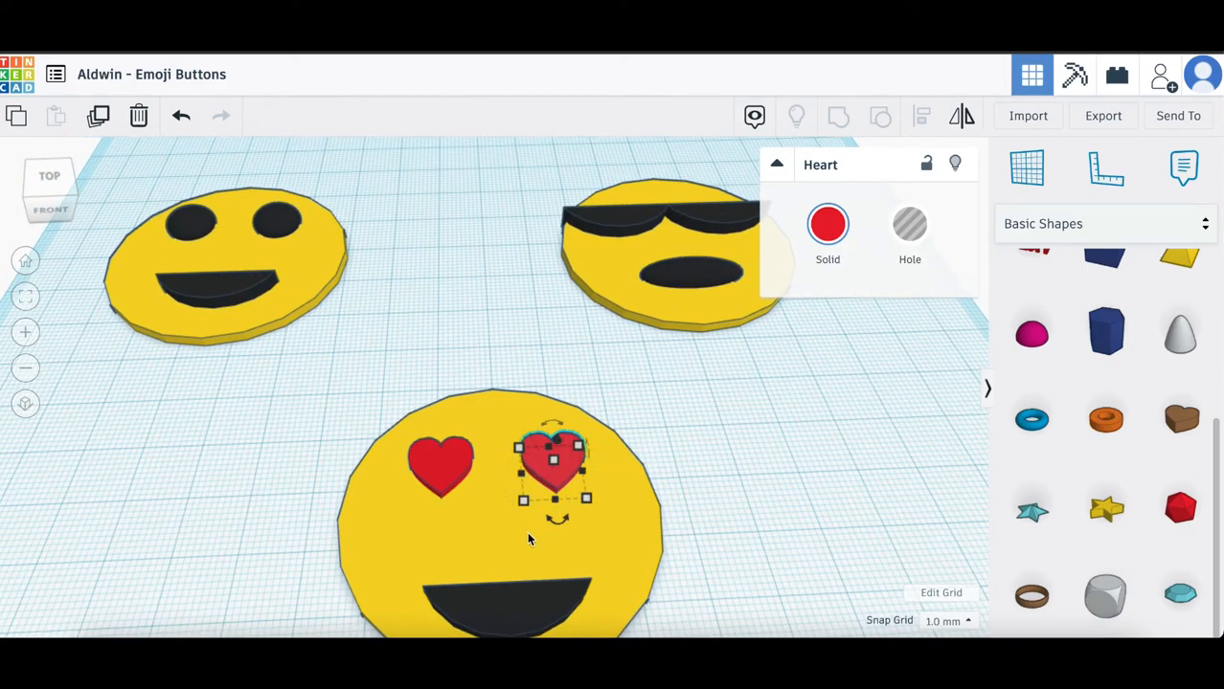
pyautogui.moveTo(567, 521)
pyautogui.mouseDown()
pyautogui.moveTo(580, 514)
pyautogui.moveTo(536, 523)
pyautogui.moveTo(581, 522)
pyautogui.mouseUp()
pyautogui.click(438, 466)
pyautogui.moveTo(455, 523); pyautogui.dragTo(439, 531)
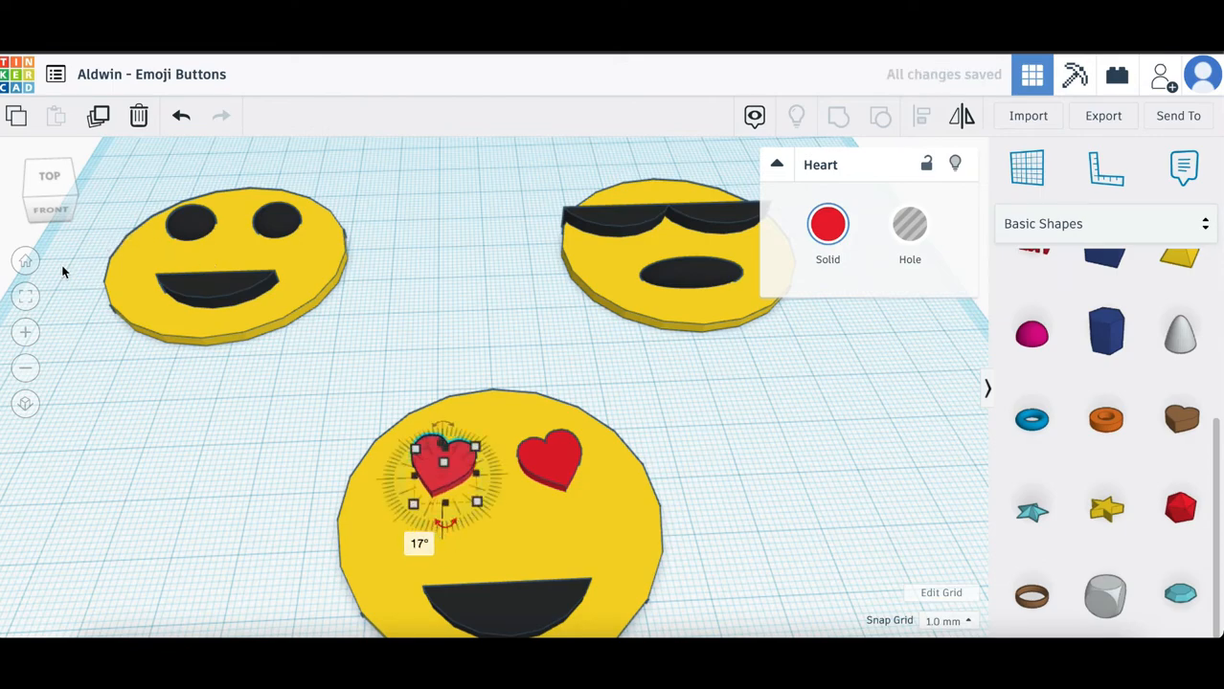
# Step: Move the complete heart-eyed face left so it sits in front of the smiley
pyautogui.scroll(-5, 62, 271)
pyautogui.moveTo(357, 401); pyautogui.dragTo(580, 528)
pyautogui.moveTo(560, 481); pyautogui.dragTo(373, 496)
pyautogui.click(498, 478)
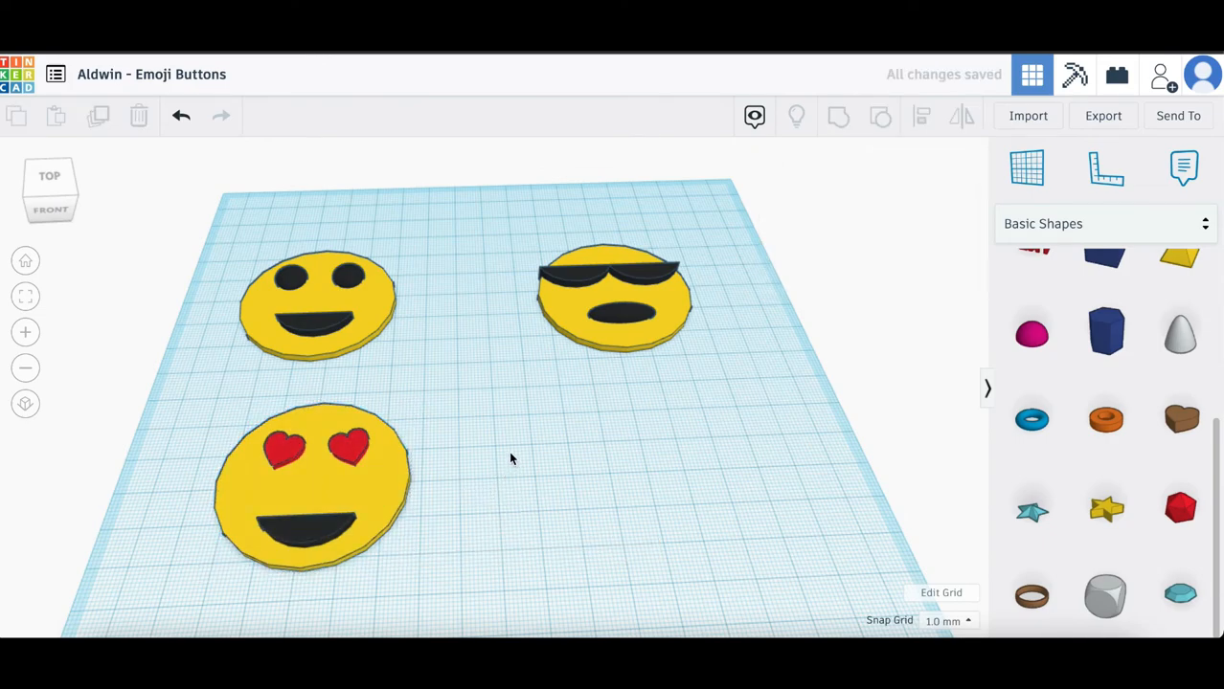
# Step: Duplicate the heart-eyed face's yellow disc and move the copy 67 mm right and 2 mm forward as a fourth face base
pyautogui.click(393, 485)
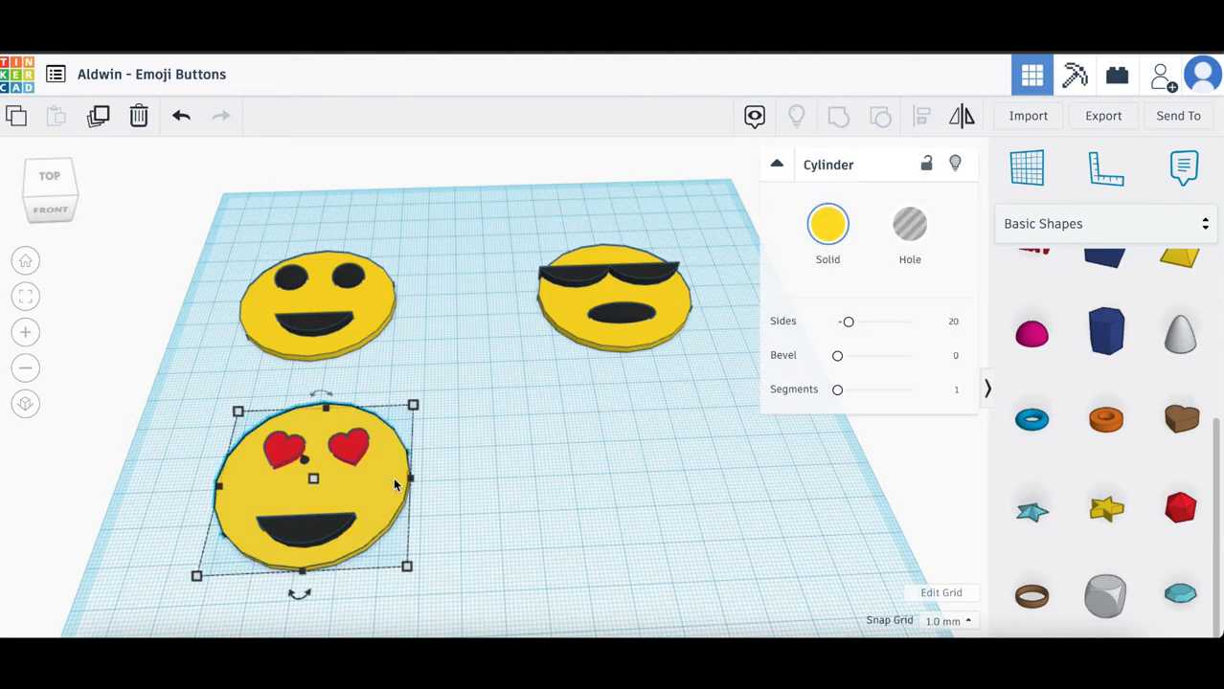
pyautogui.click(96, 133)
pyautogui.moveTo(383, 496); pyautogui.dragTo(641, 492)
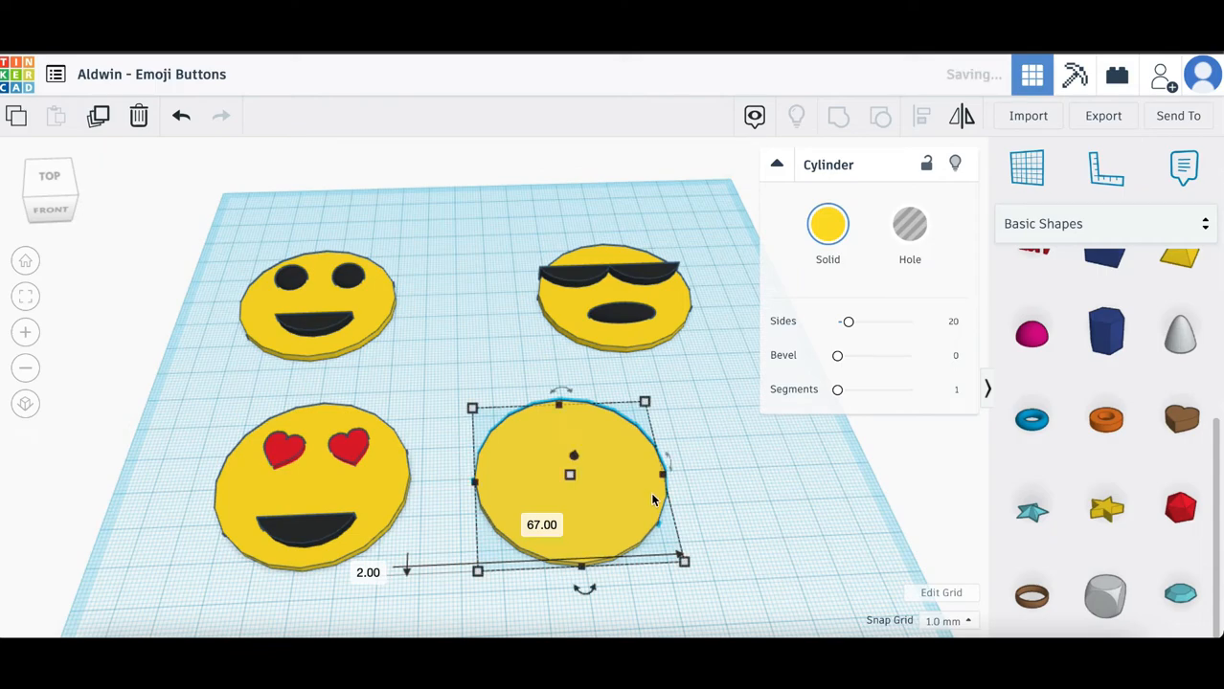
# Step: Duplicate the sunglasses face's oval mouth and move the copy onto the lower part of the fourth face
pyautogui.click(618, 318)
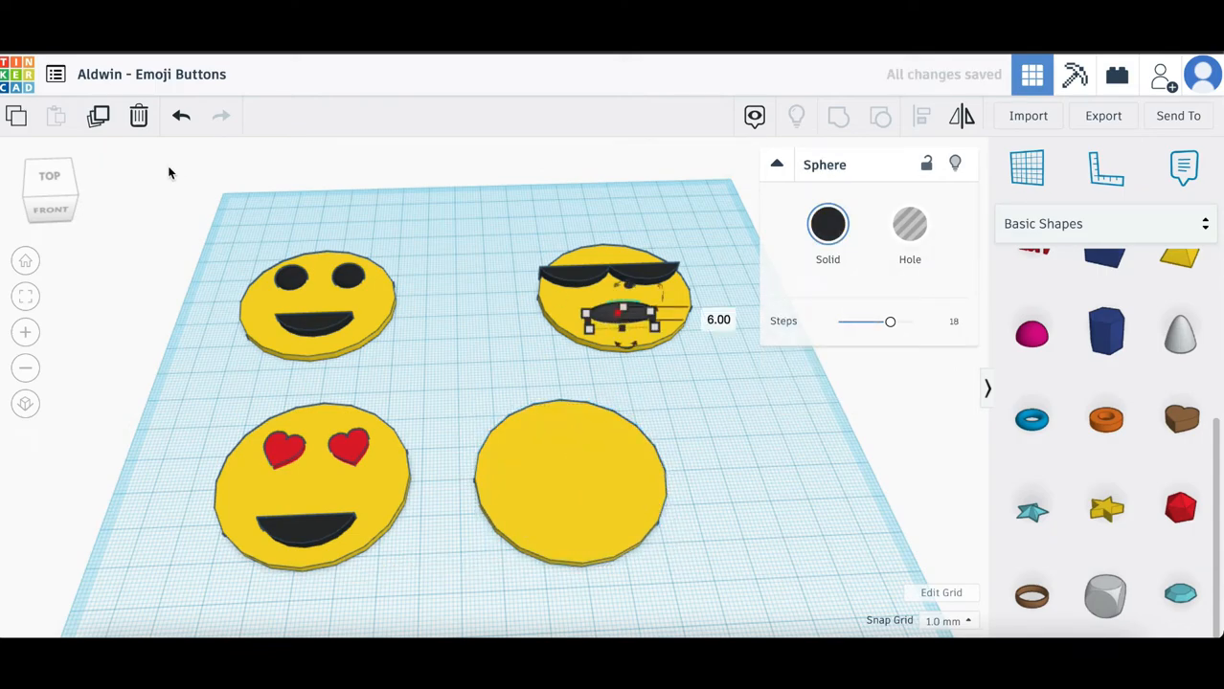
pyautogui.click(101, 118)
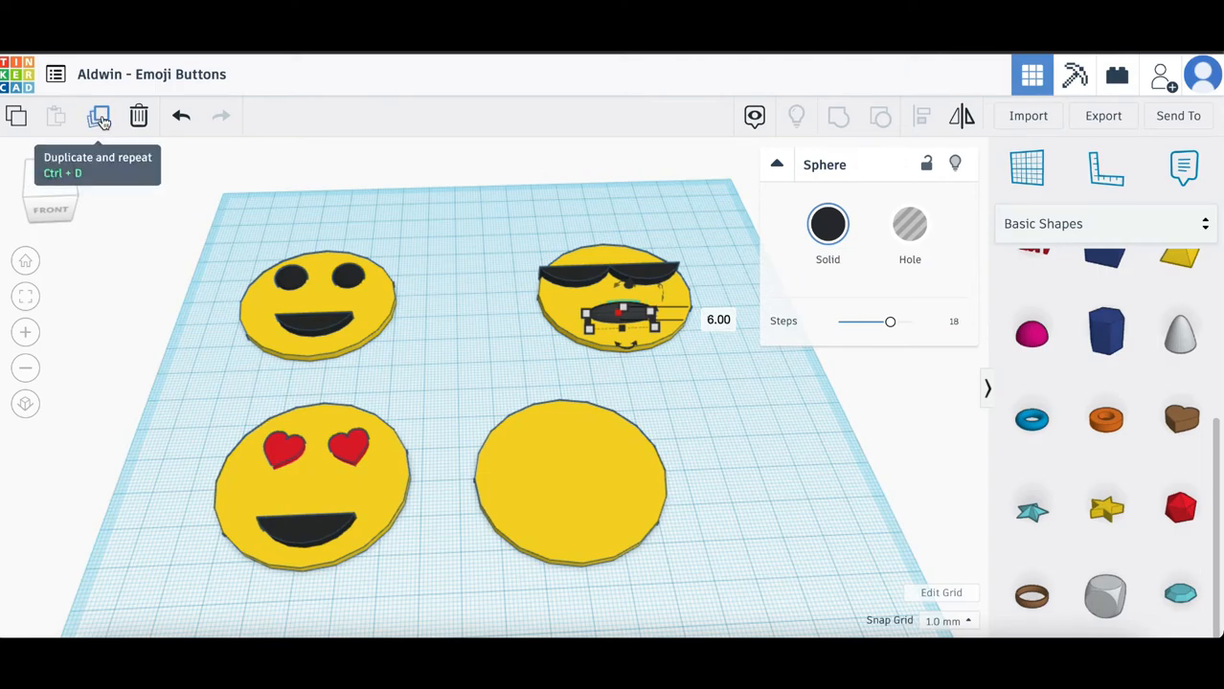
pyautogui.moveTo(606, 327); pyautogui.dragTo(559, 532)
pyautogui.moveTo(696, 533); pyautogui.dragTo(669, 543, button='right')
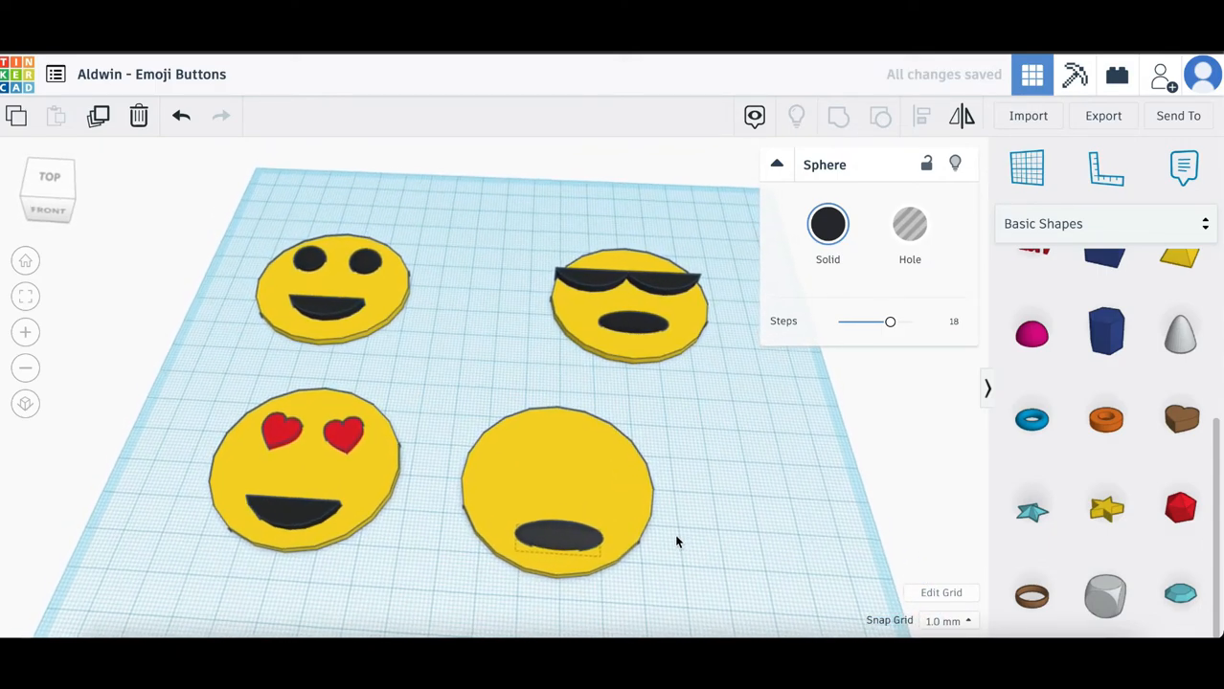
# Step: Add a box between the four faces and reshape it into a thin bar 29 mm long, 3 mm wide and 3 mm high
pyautogui.scroll(5, 1118, 440)
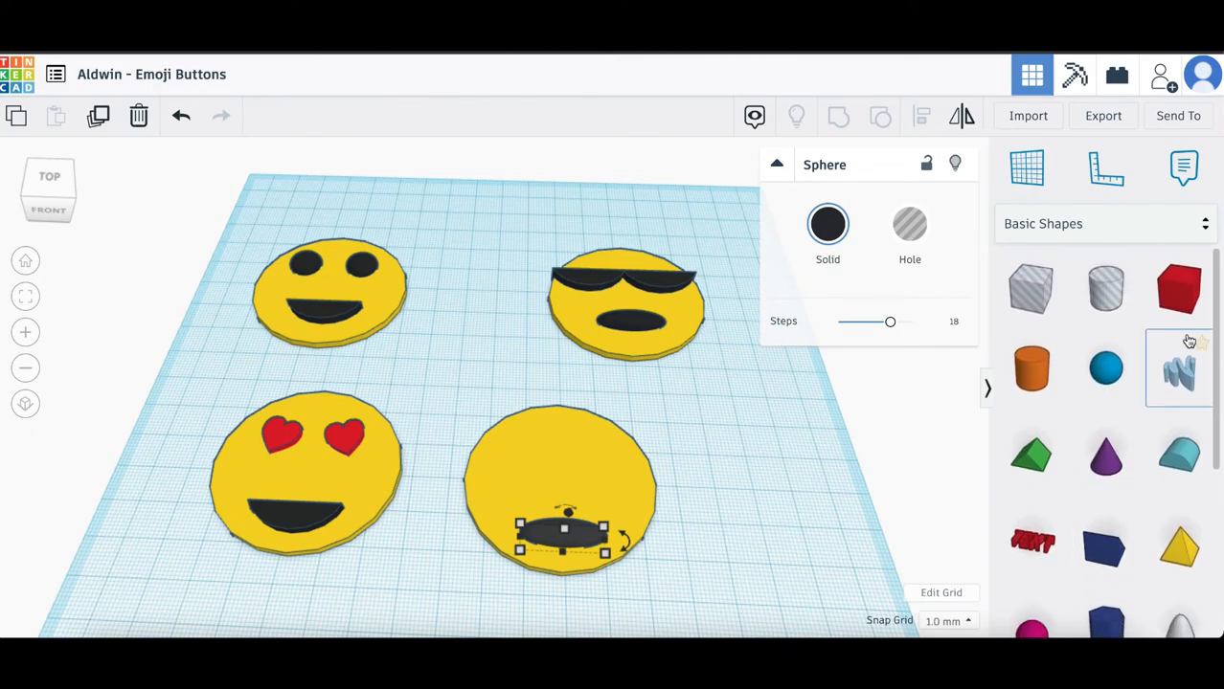
pyautogui.moveTo(1152, 315); pyautogui.dragTo(481, 381)
pyautogui.scroll(5, 481, 374)
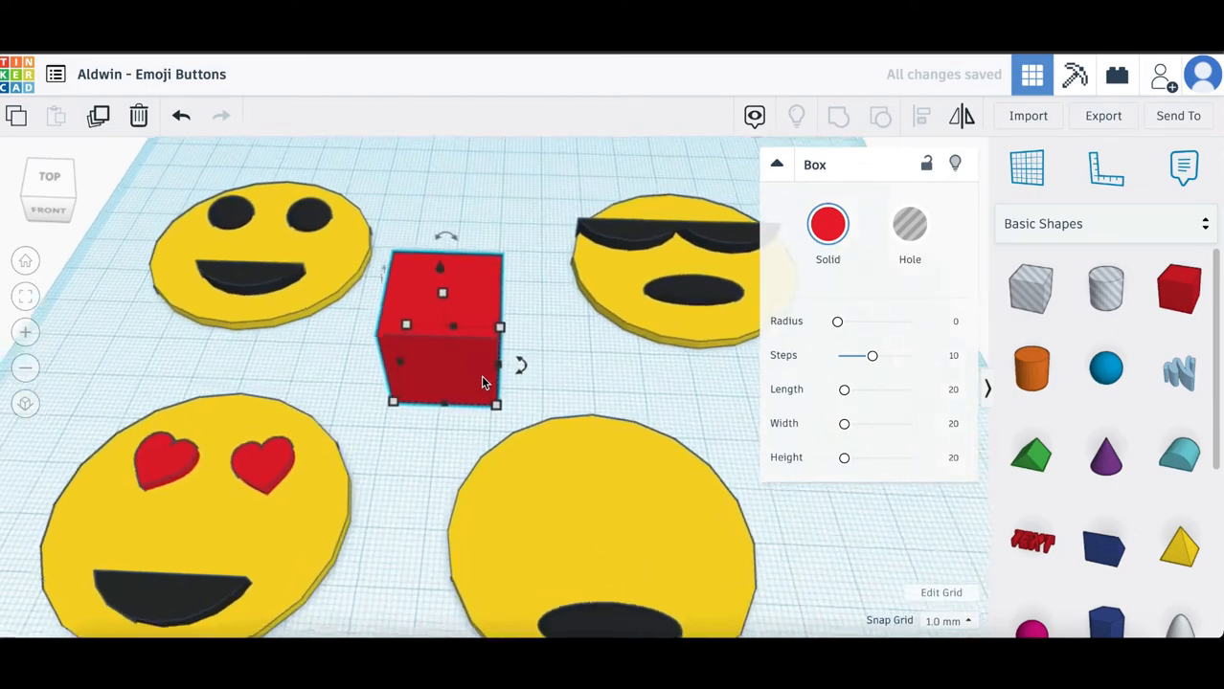
pyautogui.moveTo(407, 227); pyautogui.dragTo(402, 333)
pyautogui.moveTo(501, 416); pyautogui.dragTo(571, 313)
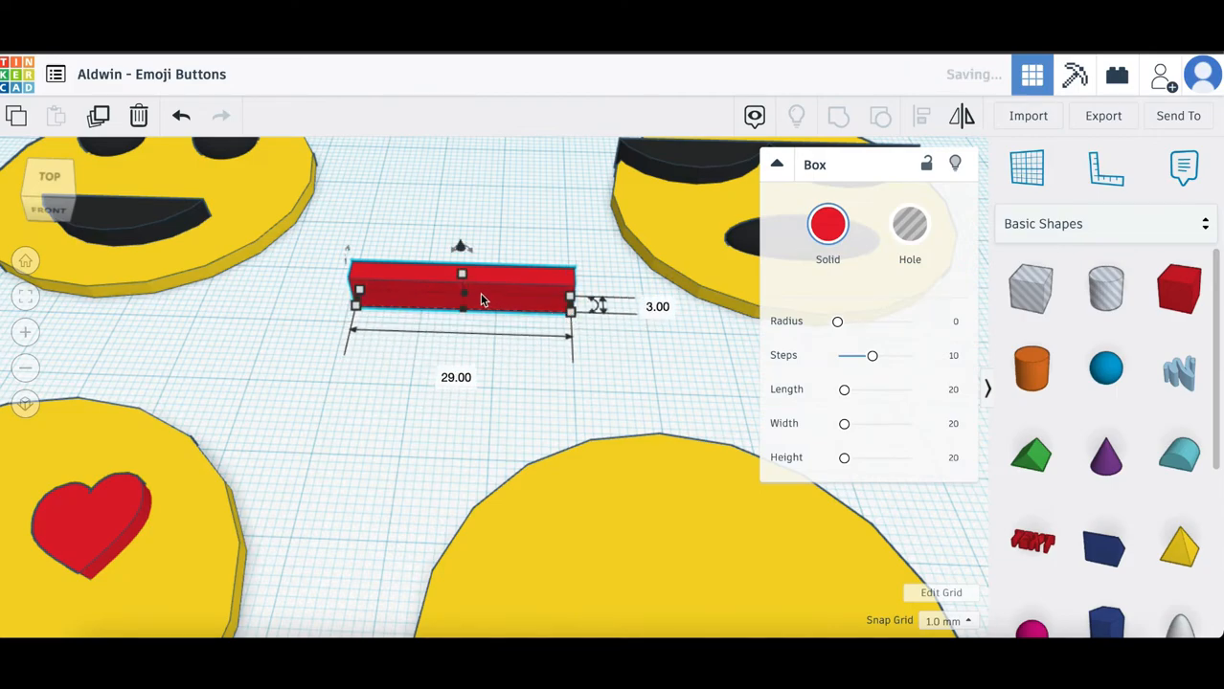
pyautogui.moveTo(462, 277); pyautogui.dragTo(463, 290)
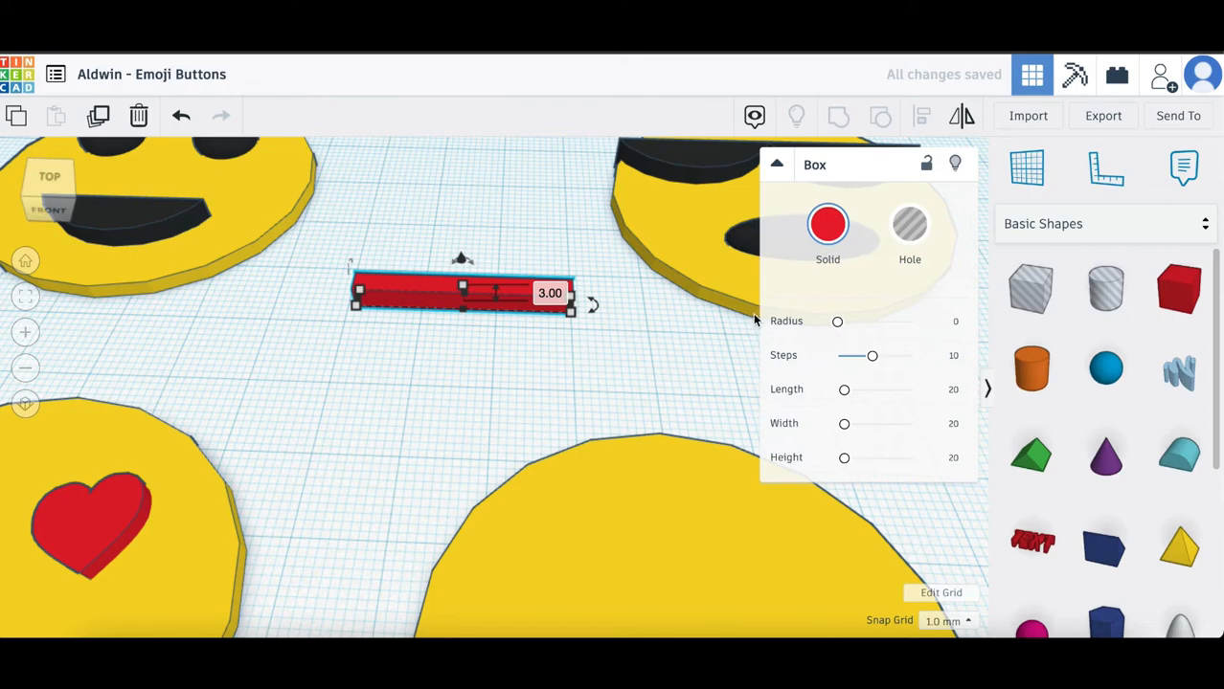
# Step: Colour the bar black and rotate it -45° on the workplane
pyautogui.click(828, 251)
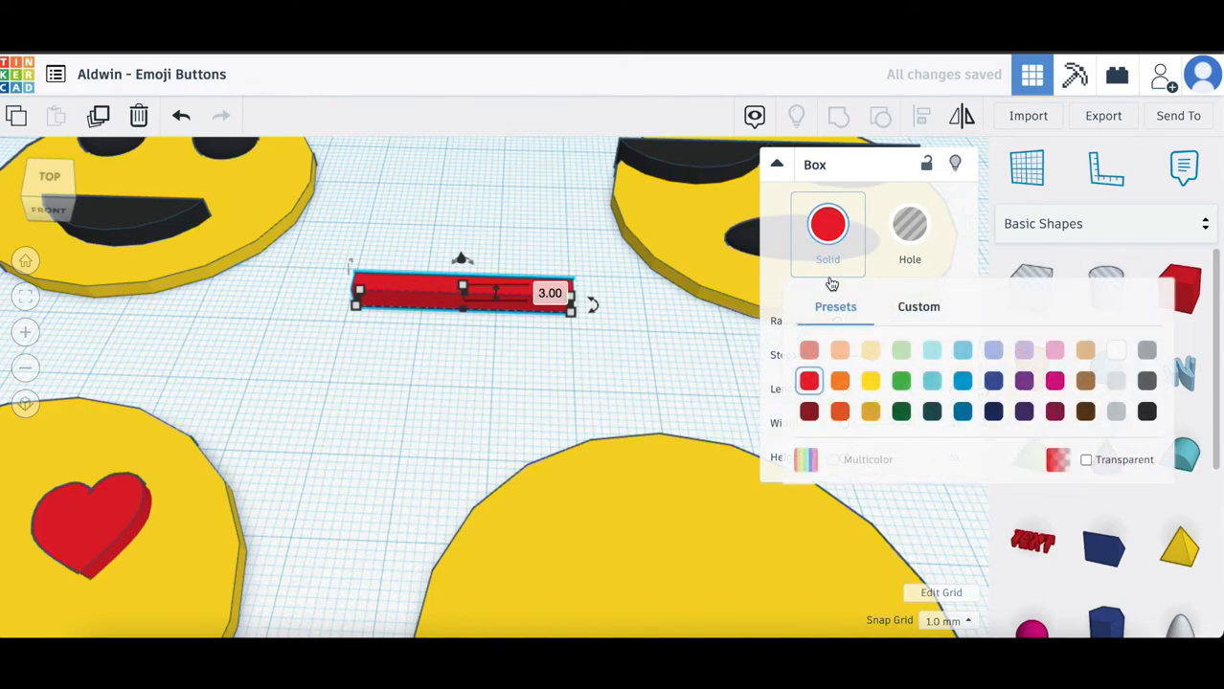
pyautogui.click(1147, 413)
pyautogui.moveTo(595, 312); pyautogui.dragTo(588, 360)
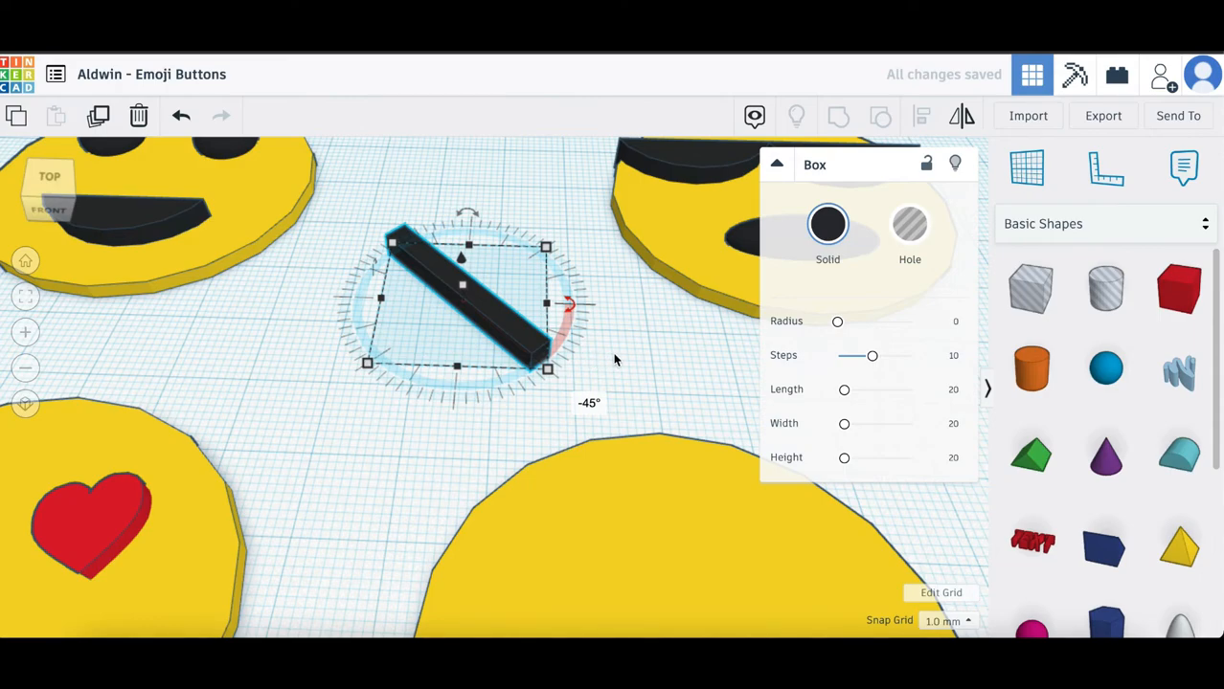
# Step: Duplicate the black bar, rotate the copy crosswise over the original and group both bars into one X shape
pyautogui.click(99, 116)
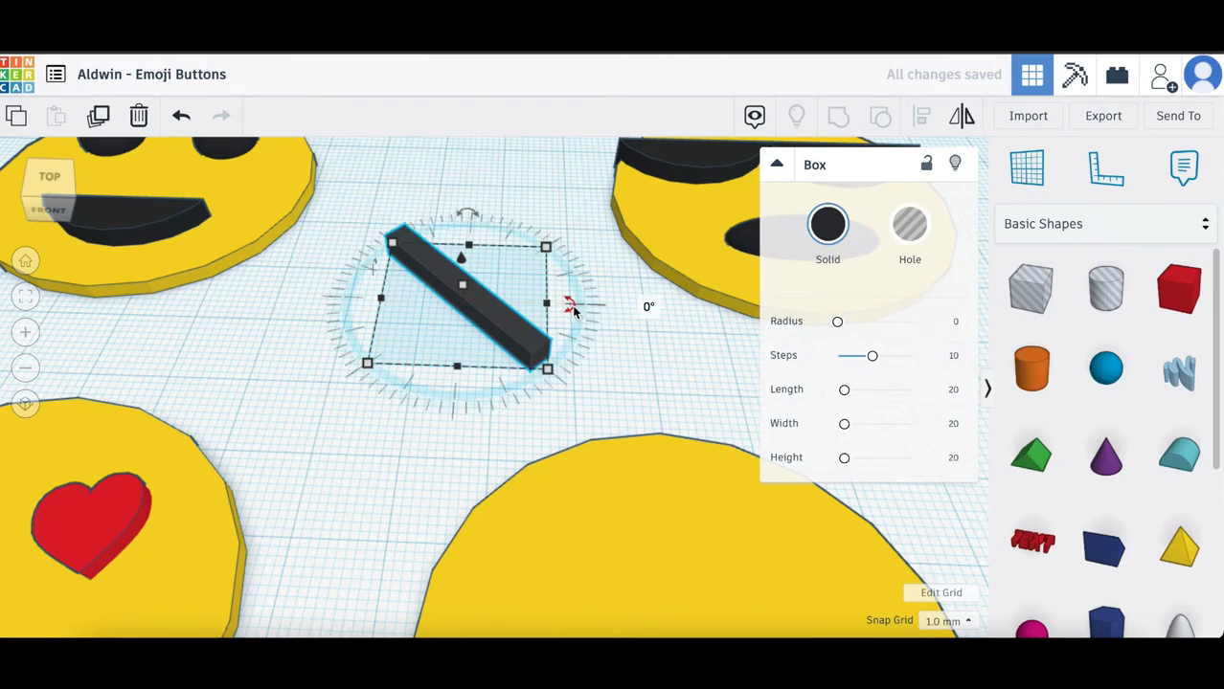
pyautogui.moveTo(568, 314); pyautogui.dragTo(471, 356)
pyautogui.click(647, 365)
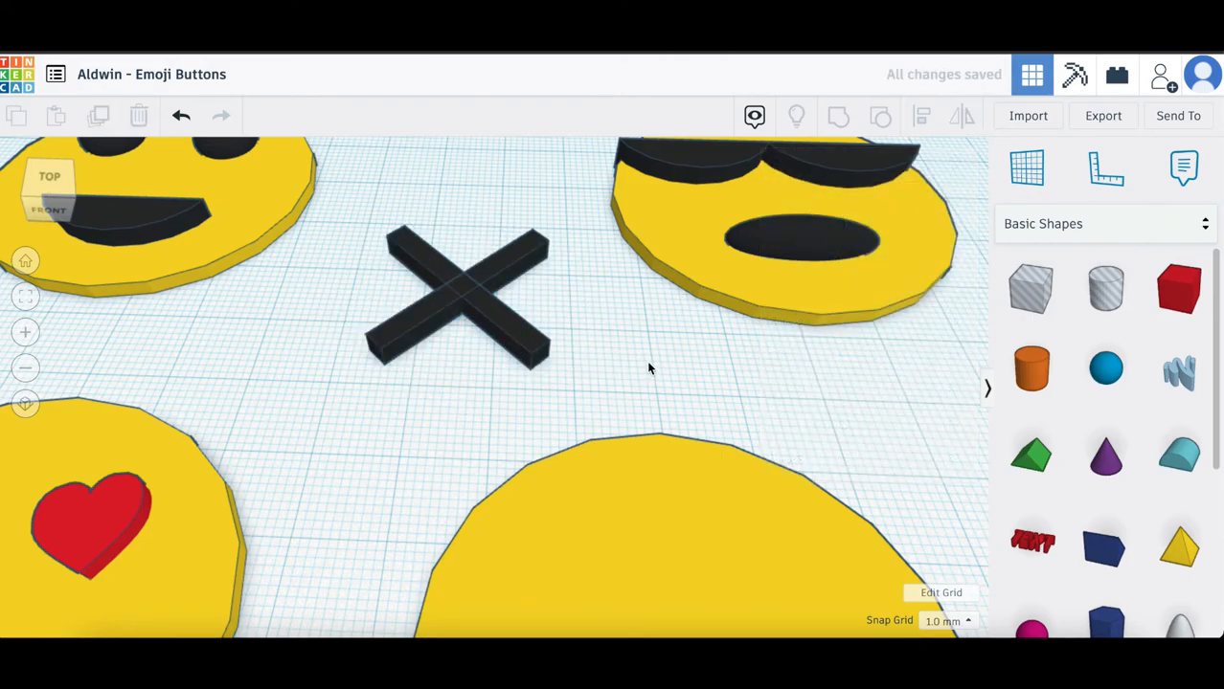
pyautogui.moveTo(360, 206); pyautogui.dragTo(578, 386)
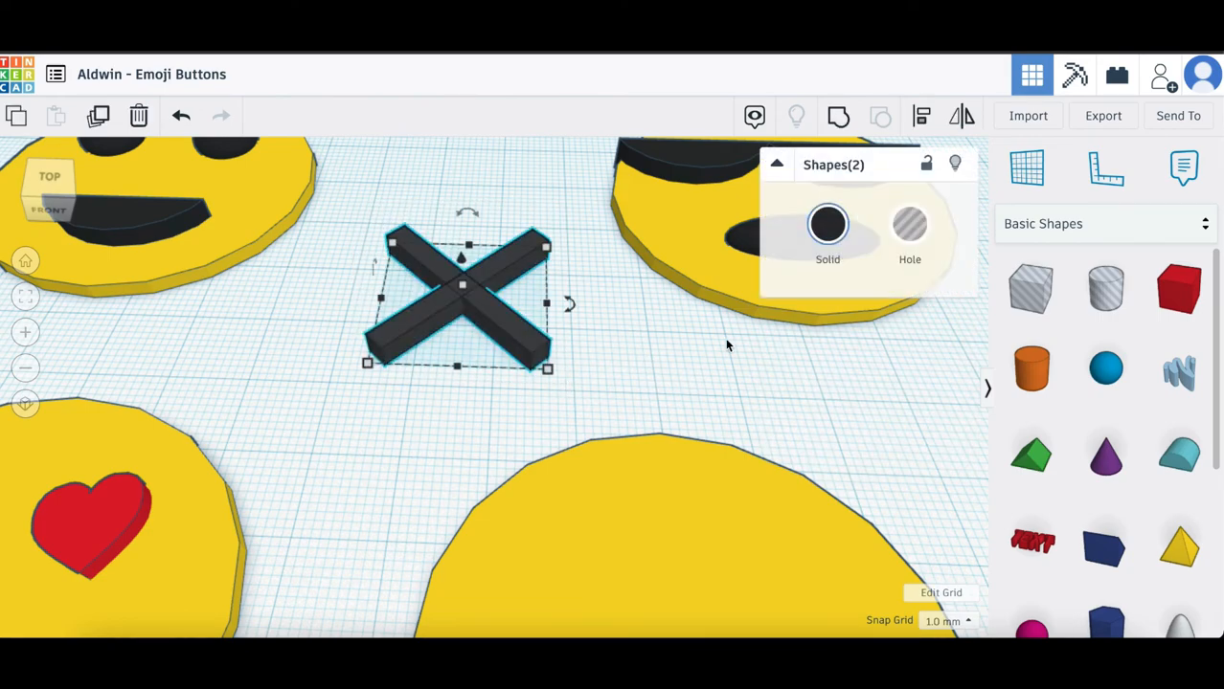
pyautogui.click(839, 117)
# Step: Duplicate the X, move the copy onto the upper part of the fourth face and shrink it into the right eye
pyautogui.moveTo(648, 284); pyautogui.dragTo(575, 348, button='right')
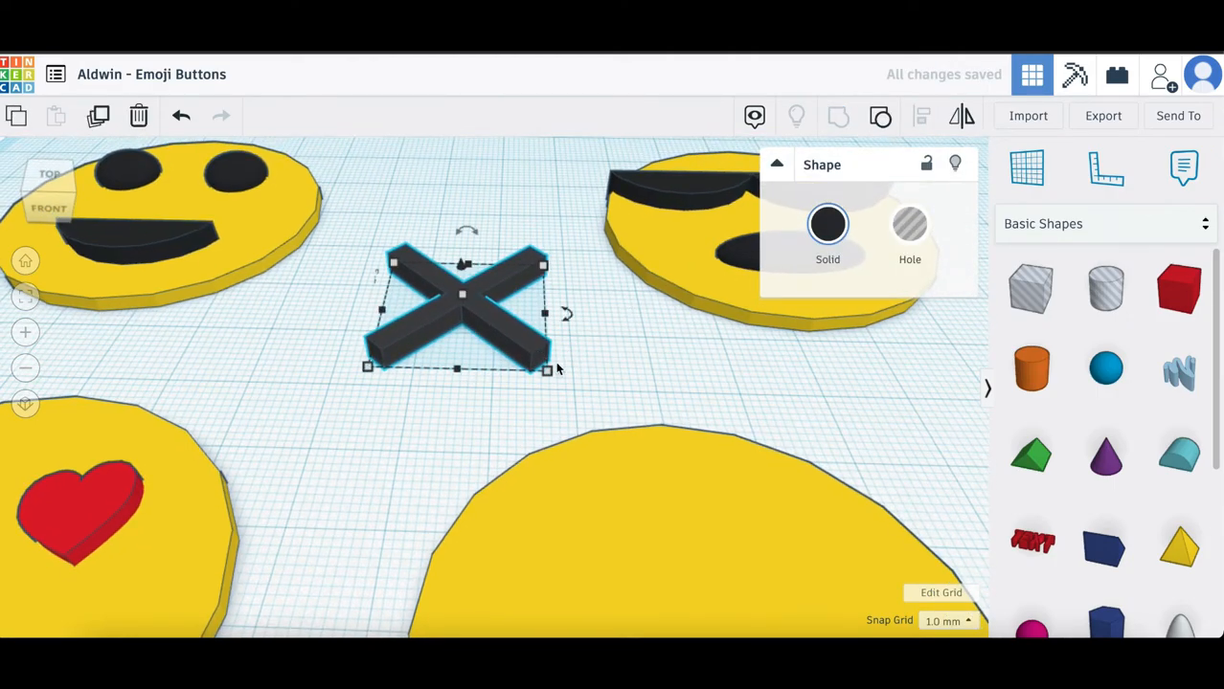
pyautogui.scroll(-5, 594, 372)
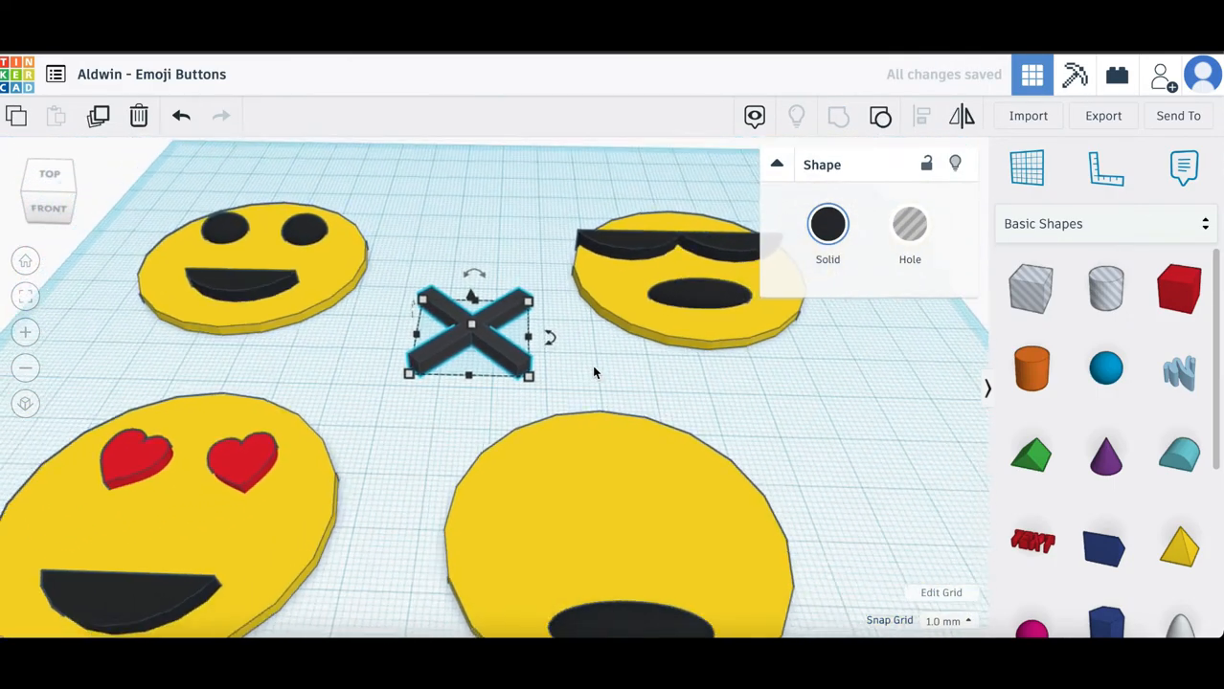
pyautogui.click(103, 121)
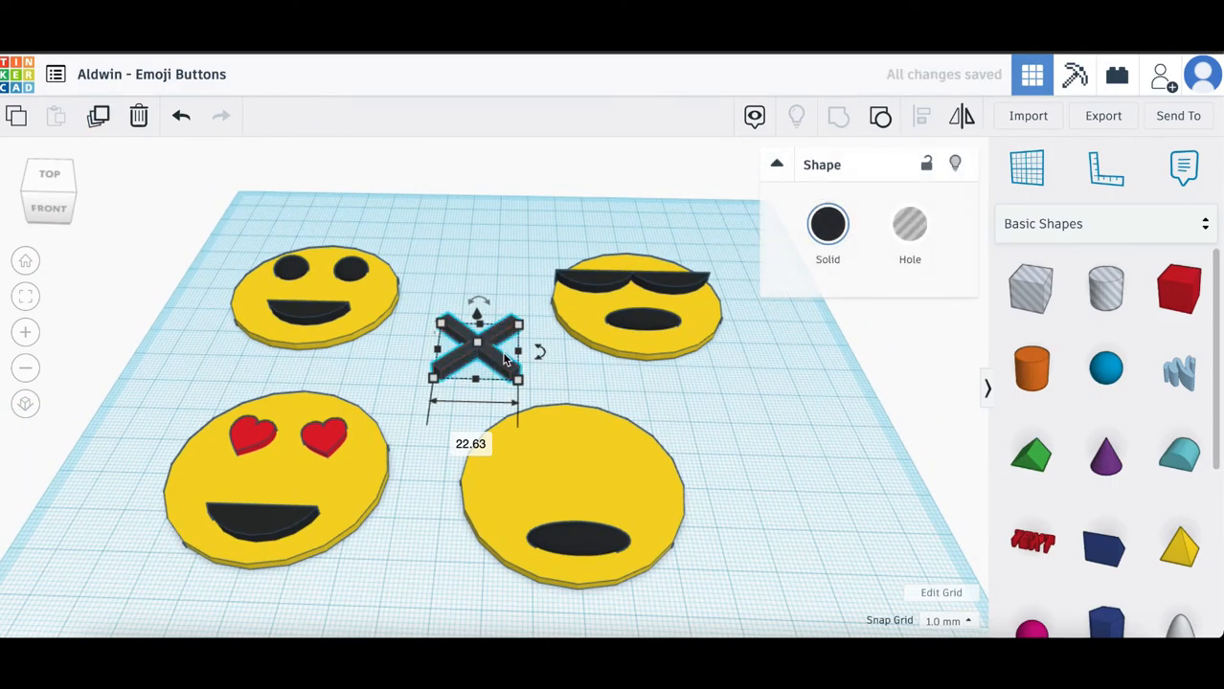
pyautogui.moveTo(502, 365); pyautogui.dragTo(640, 476)
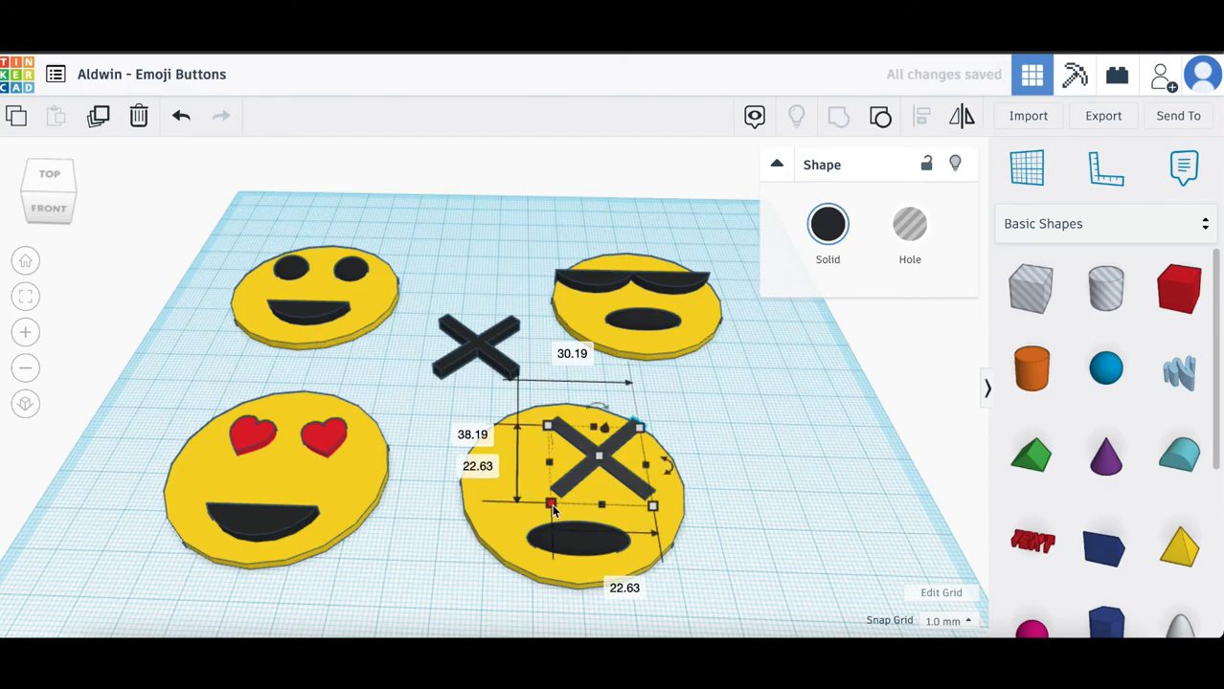
pyautogui.moveTo(564, 502); pyautogui.dragTo(594, 477)
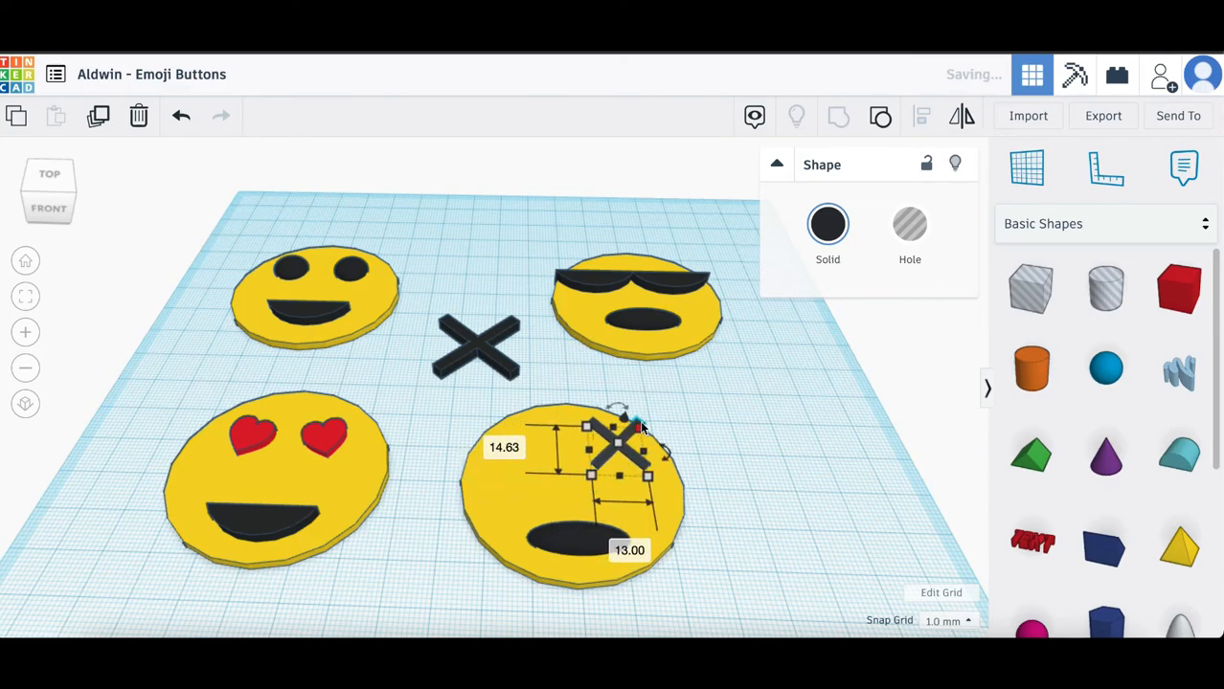
pyautogui.moveTo(631, 433); pyautogui.dragTo(612, 468)
# Step: Move the original X onto the fourth face beside the right eye and shrink it into the left eye
pyautogui.moveTo(506, 378); pyautogui.dragTo(565, 488)
pyautogui.moveTo(479, 510); pyautogui.dragTo(518, 476)
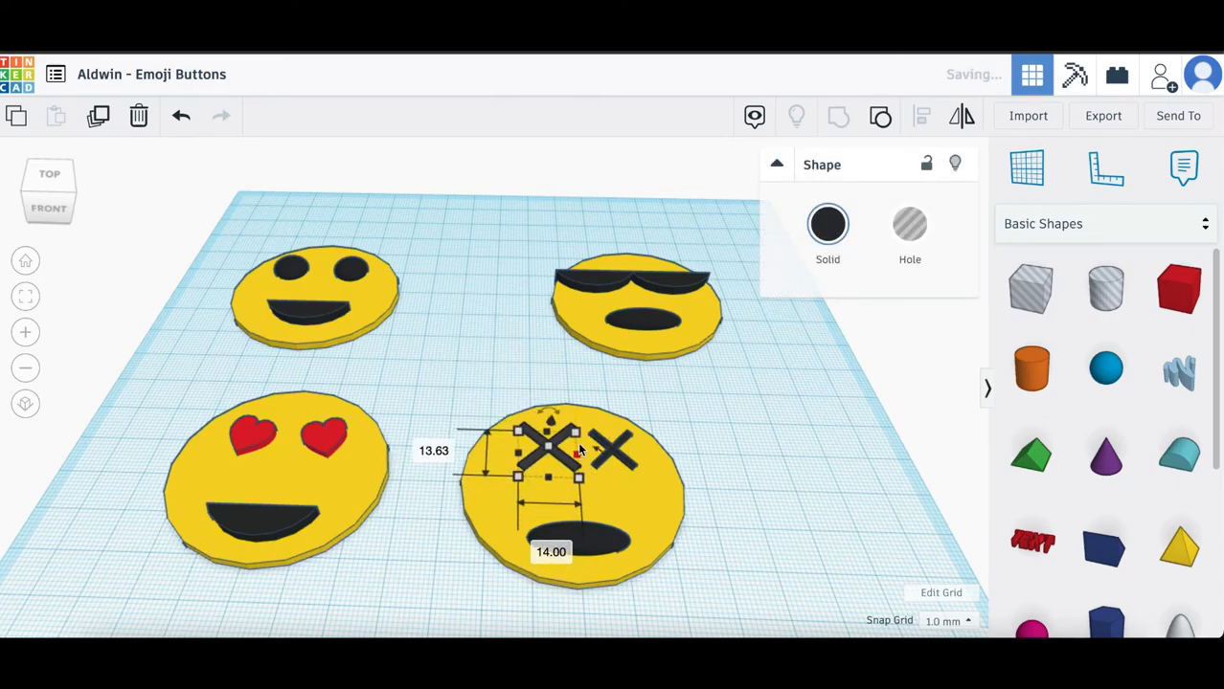
pyautogui.moveTo(578, 433); pyautogui.dragTo(546, 463)
pyautogui.click(626, 465)
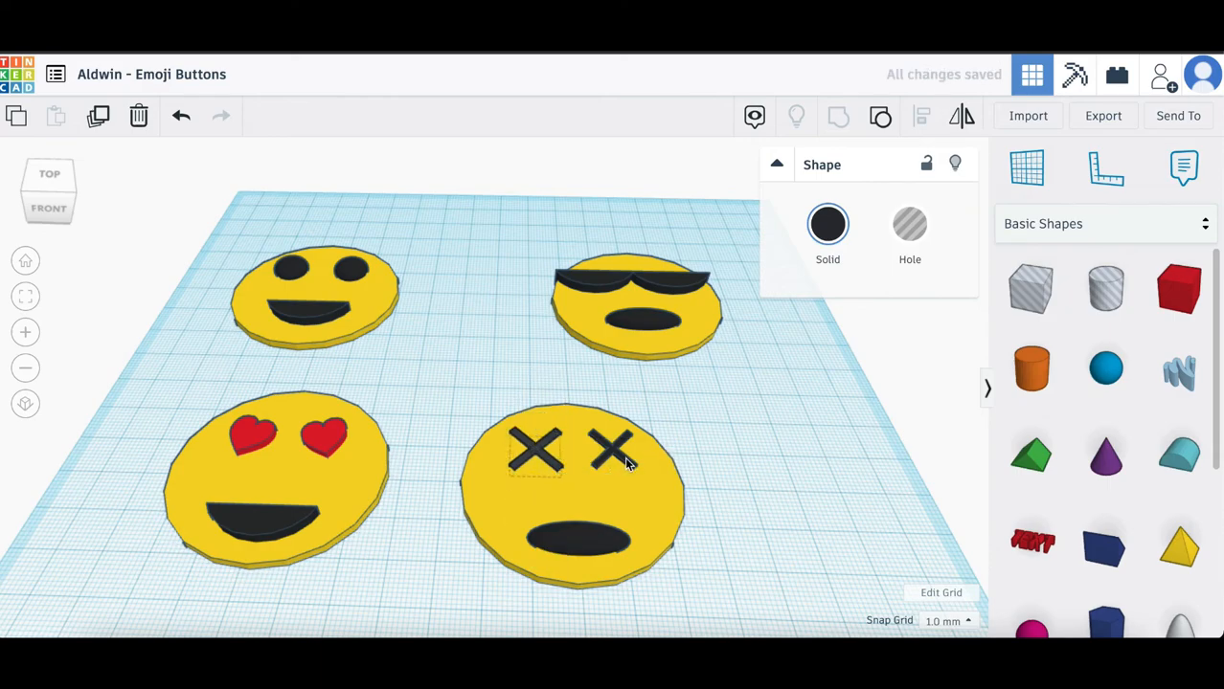
pyautogui.moveTo(627, 465); pyautogui.dragTo(627, 465)
# Step: Select the whole X-eyed face and shift it right and slightly back, and shift the whole heart-eyed face the same way
pyautogui.moveTo(690, 461)
pyautogui.mouseDown(button='right')
pyautogui.moveTo(688, 487)
pyautogui.moveTo(679, 464)
pyautogui.mouseUp(button='right')
pyautogui.moveTo(454, 396); pyautogui.dragTo(724, 613)
pyautogui.moveTo(662, 539); pyautogui.dragTo(709, 504)
pyautogui.moveTo(184, 392); pyautogui.dragTo(402, 609)
pyautogui.moveTo(358, 526); pyautogui.dragTo(421, 505)
# Step: Select all parts of the smiley face and move them 21 mm right, above the heart-eyed face
pyautogui.moveTo(235, 217); pyautogui.dragTo(413, 353)
pyautogui.moveTo(369, 296); pyautogui.dragTo(447, 283)
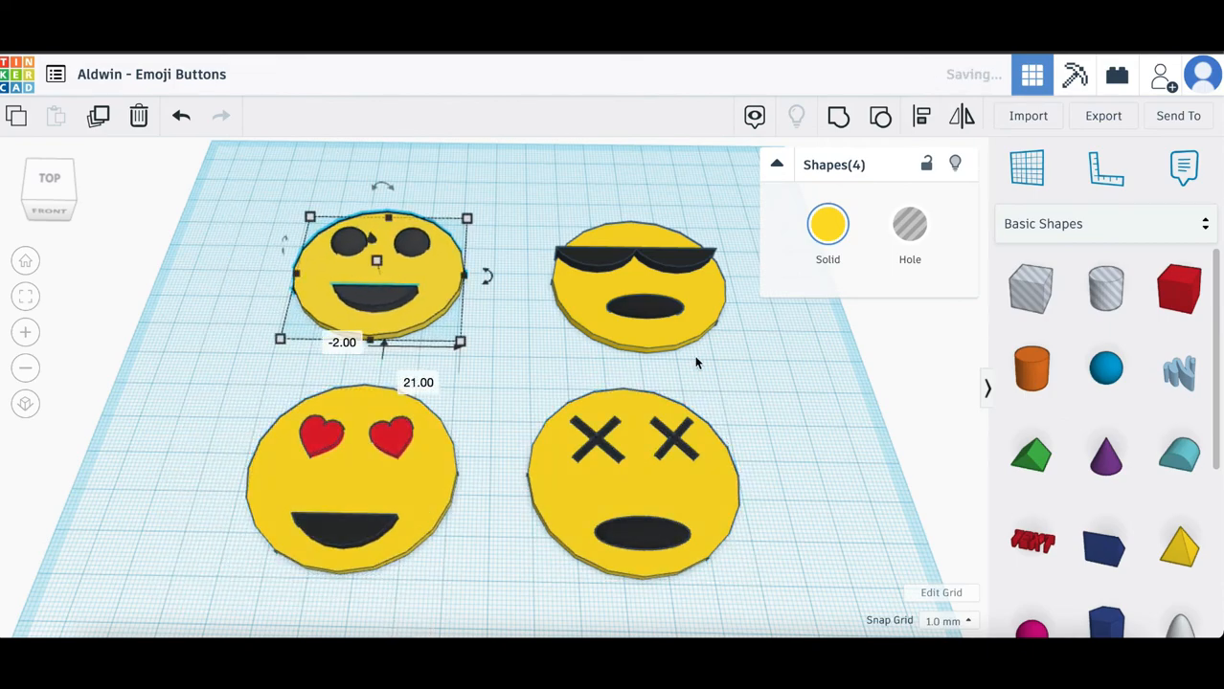
pyautogui.click(801, 385)
pyautogui.moveTo(812, 383); pyautogui.dragTo(819, 380, button='right')
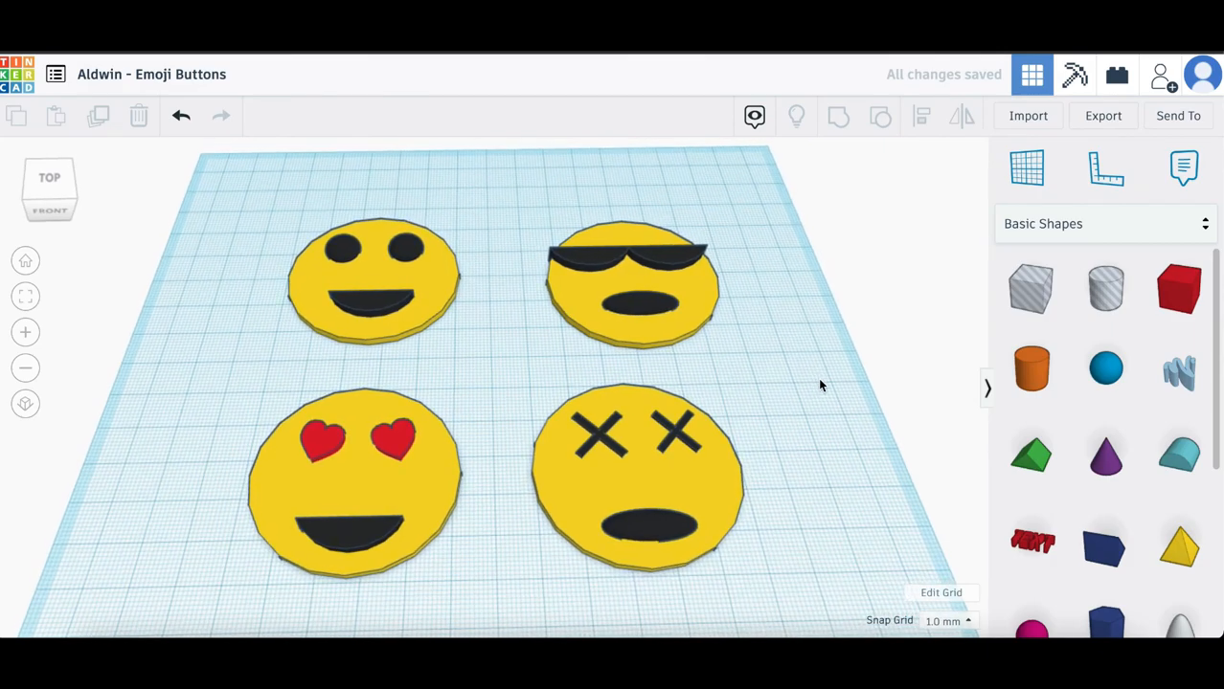